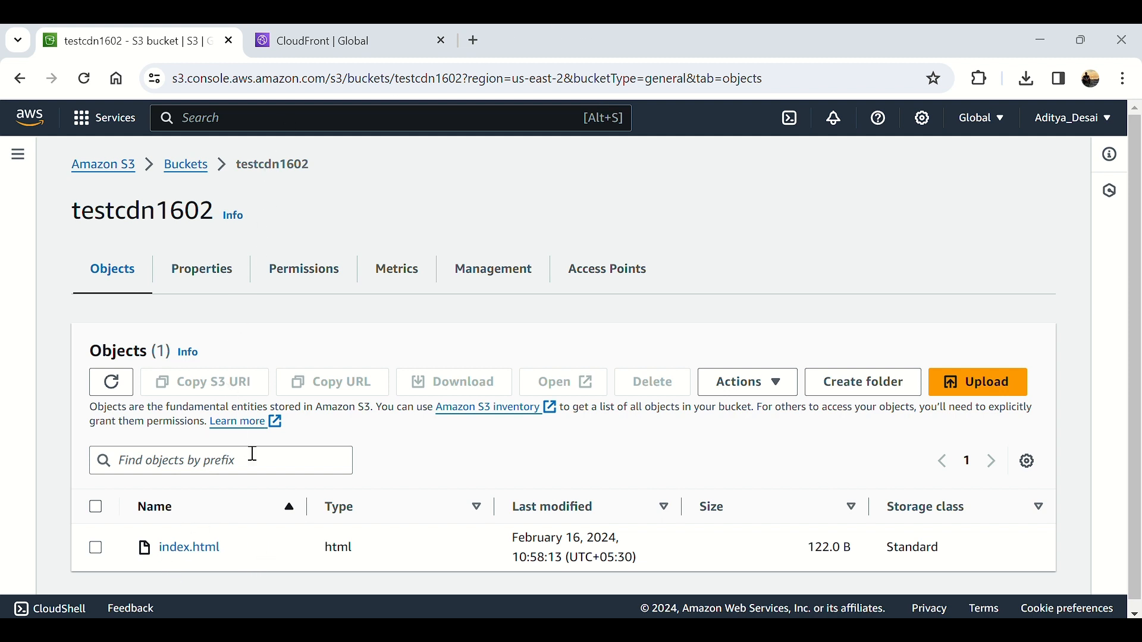
# Step: Review the public access settings in the permissions of bucket testcdn1602 and return to its objects list
pyautogui.click(315, 281)
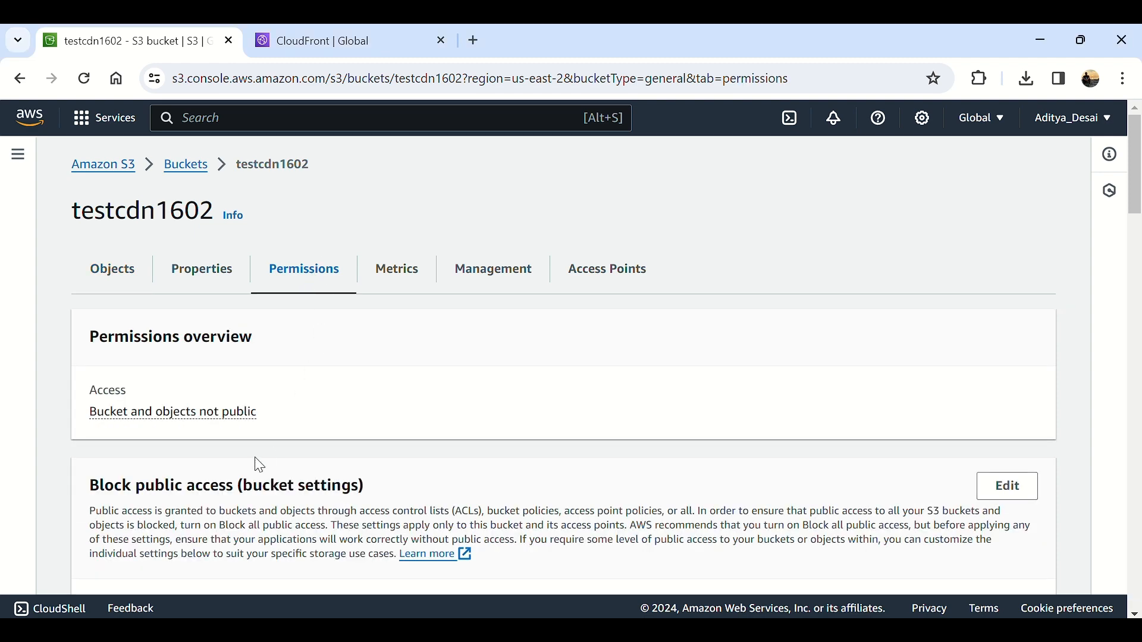
pyautogui.scroll(-1, 257, 458)
pyautogui.scroll(-1, 254, 494)
pyautogui.scroll(1, 252, 496)
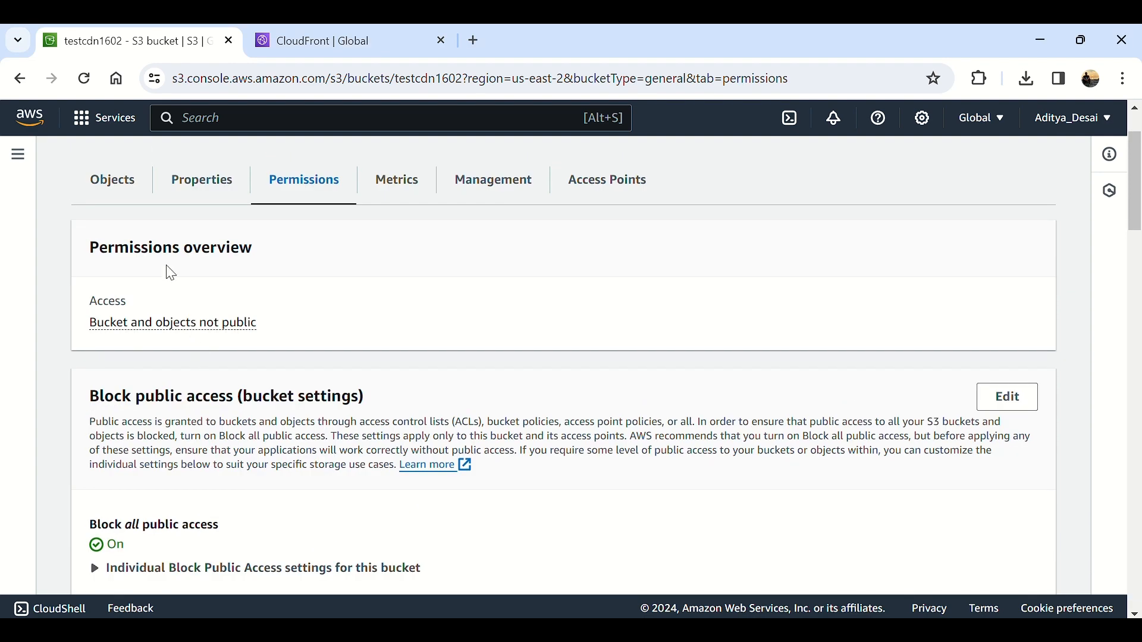
pyautogui.click(125, 189)
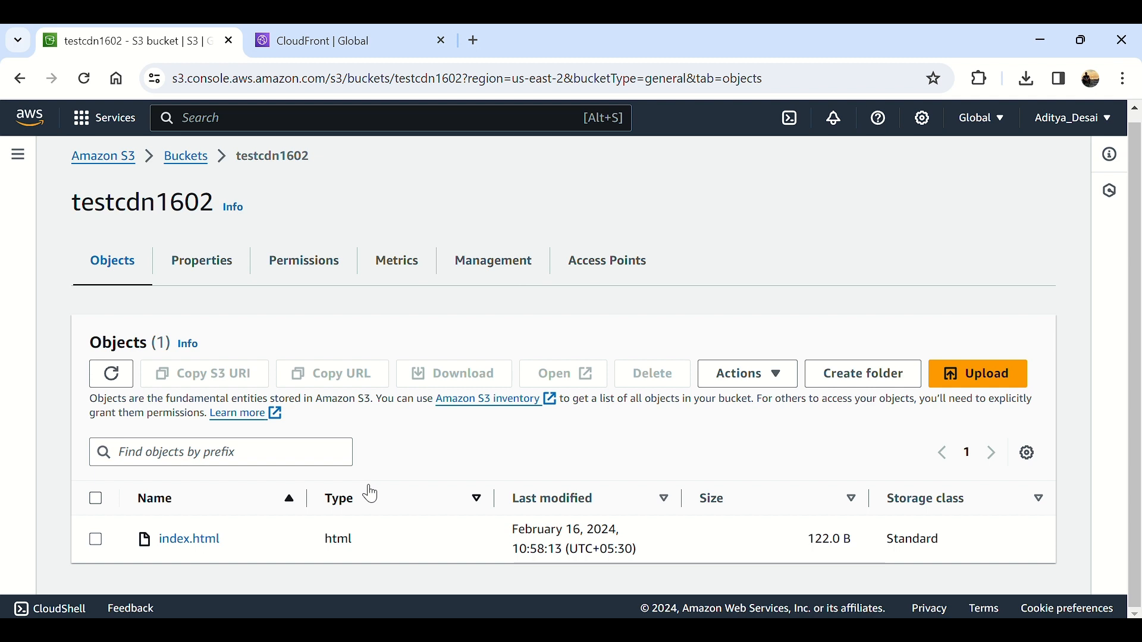
# Step: Switch to the CloudFront console and start creating a new distribution from the distributions list
pyautogui.click(350, 40)
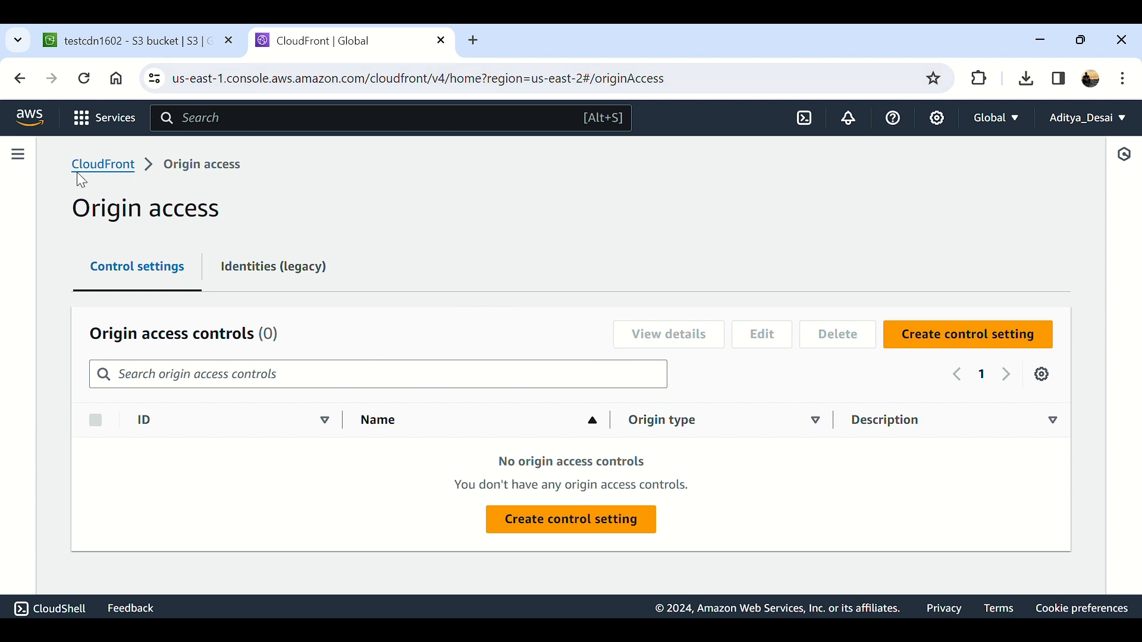
pyautogui.click(130, 172)
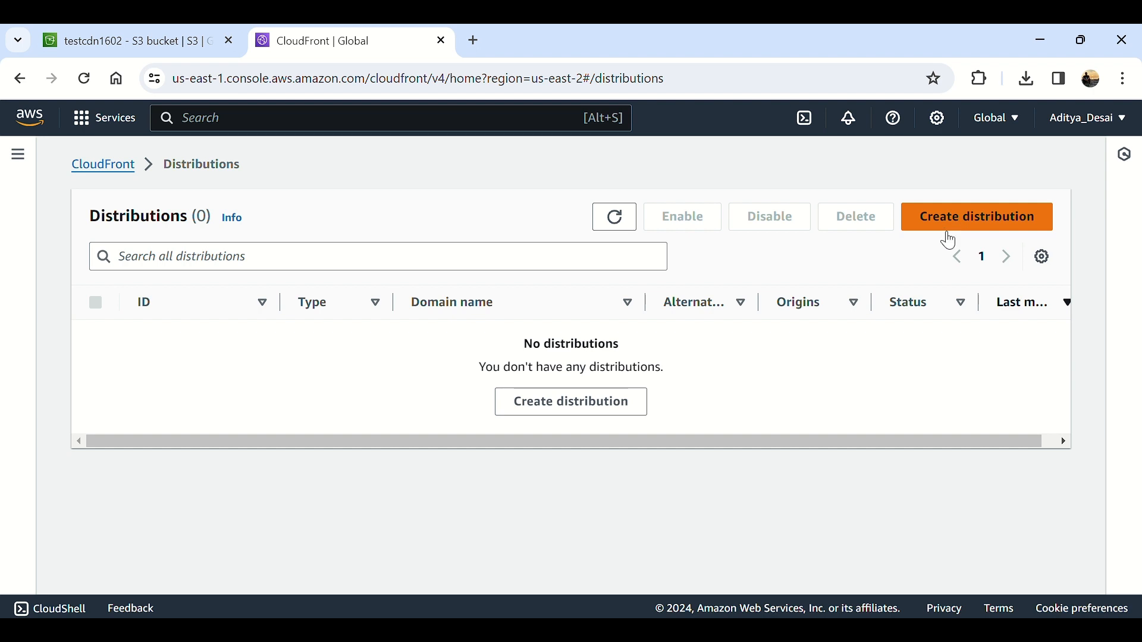
pyautogui.click(959, 231)
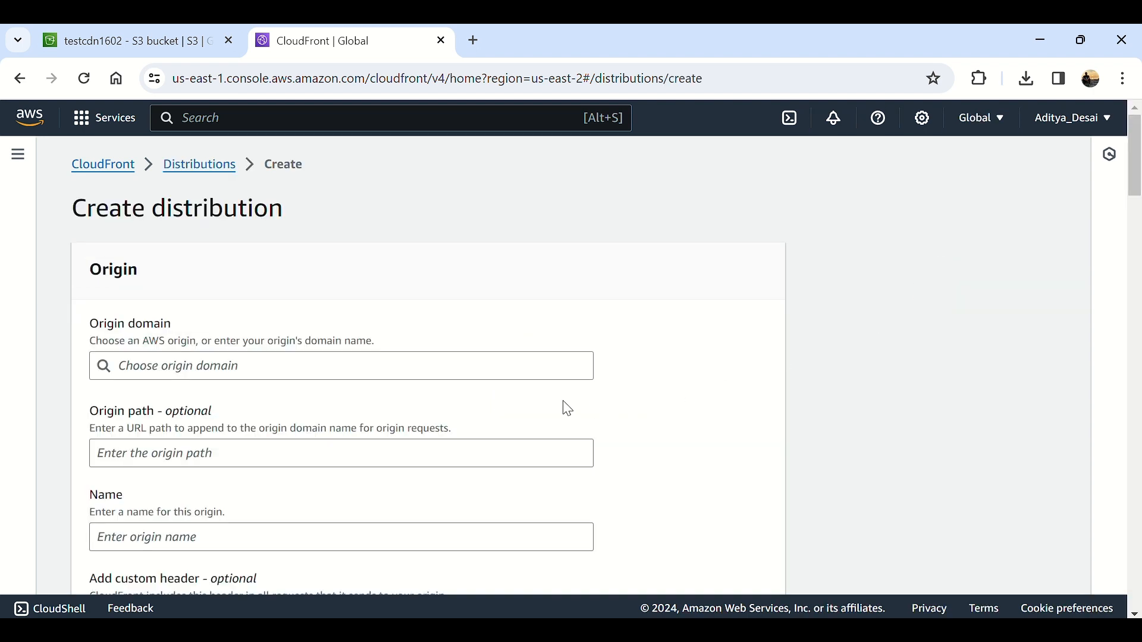
# Step: Choose the S3 bucket testcdn1602.s3.amazonaws.com as the distribution's origin domain
pyautogui.click(353, 373)
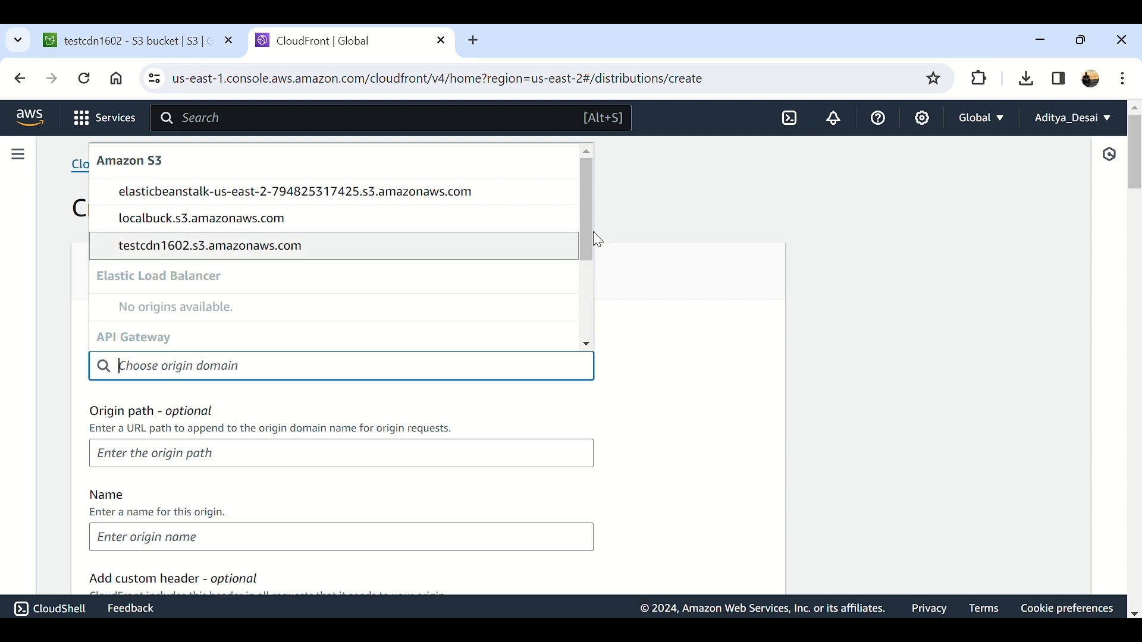
pyautogui.moveTo(593, 237)
pyautogui.mouseDown()
pyautogui.moveTo(589, 288)
pyautogui.moveTo(568, 327)
pyautogui.moveTo(585, 247)
pyautogui.mouseUp()
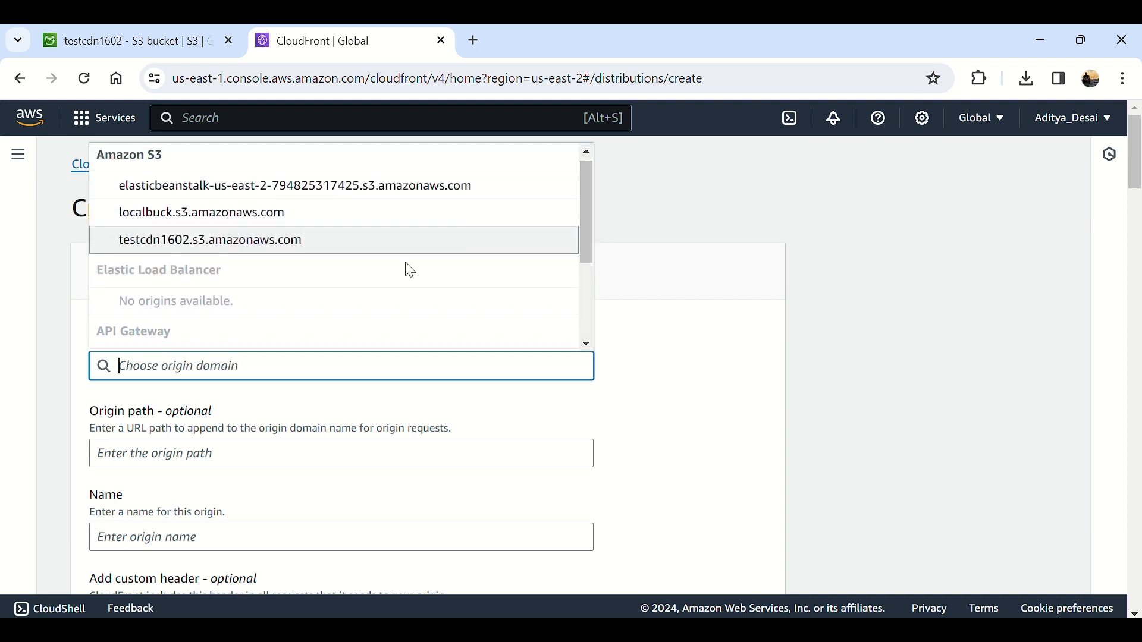
pyautogui.click(183, 254)
pyautogui.scroll(-1, 149, 479)
pyautogui.scroll(-2, 159, 480)
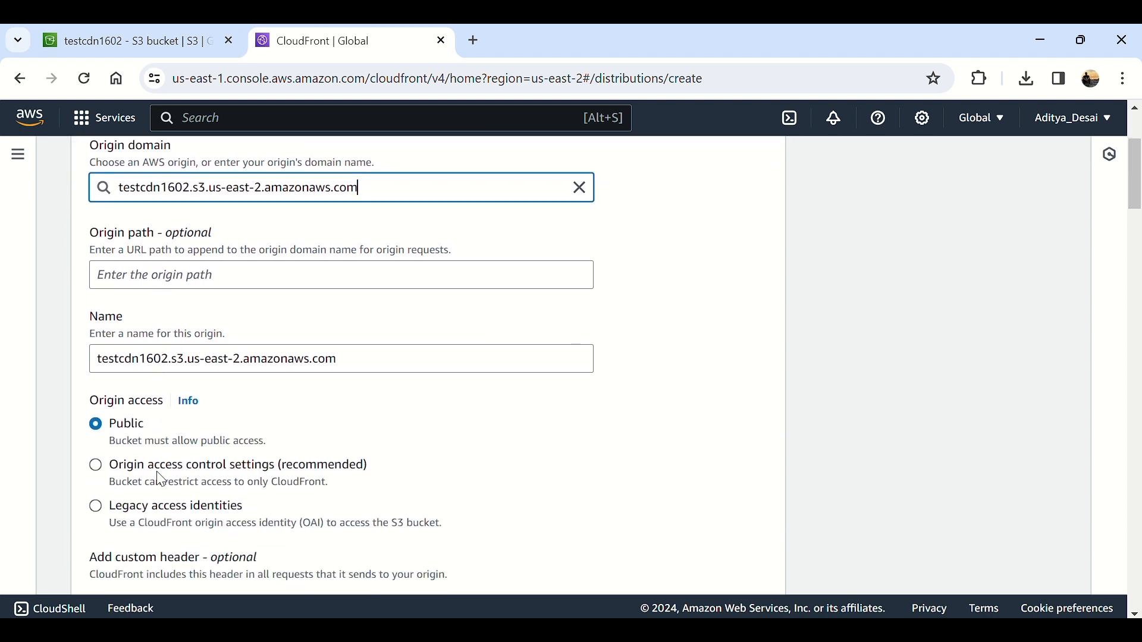
# Step: Set the origin access to Origin access control settings (recommended)
pyautogui.scroll(-1, 161, 479)
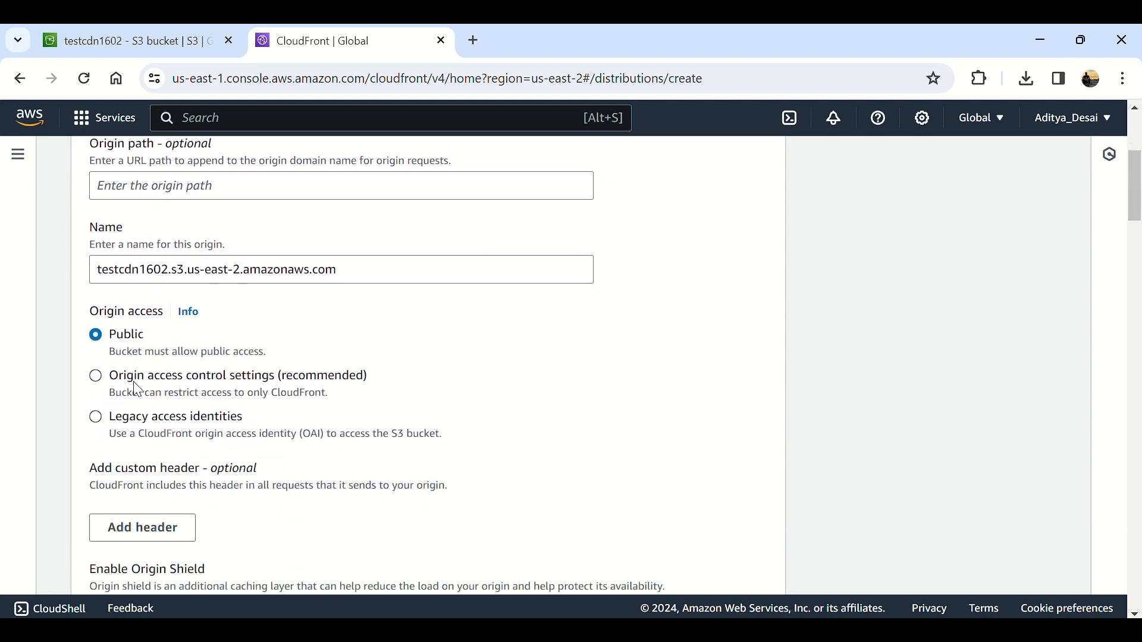
pyautogui.click(165, 376)
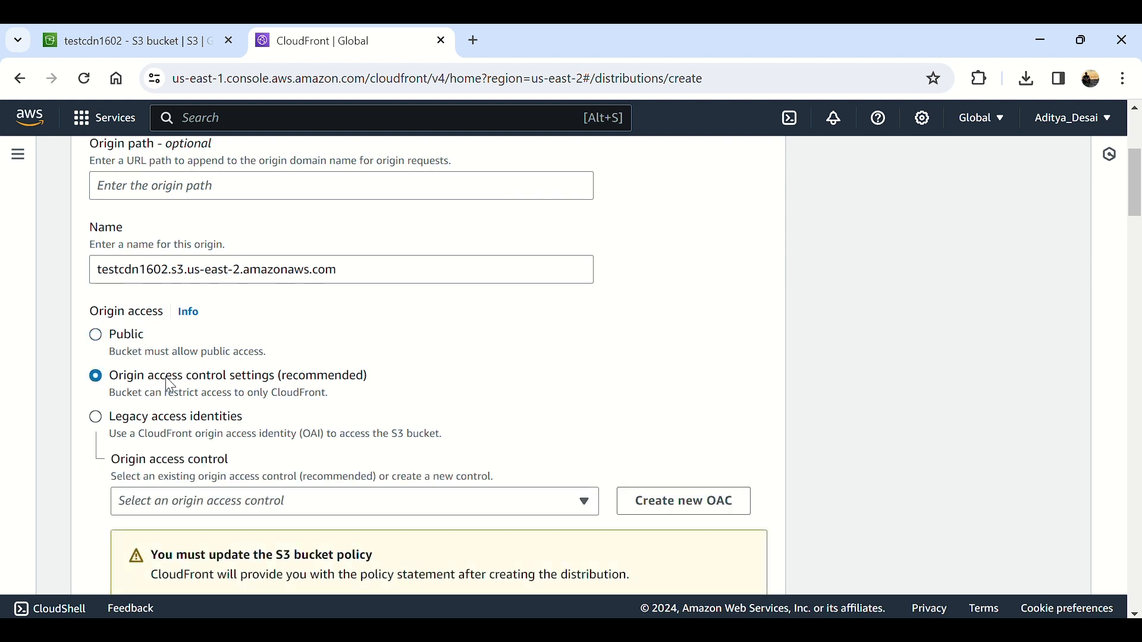
pyautogui.scroll(-3, 166, 377)
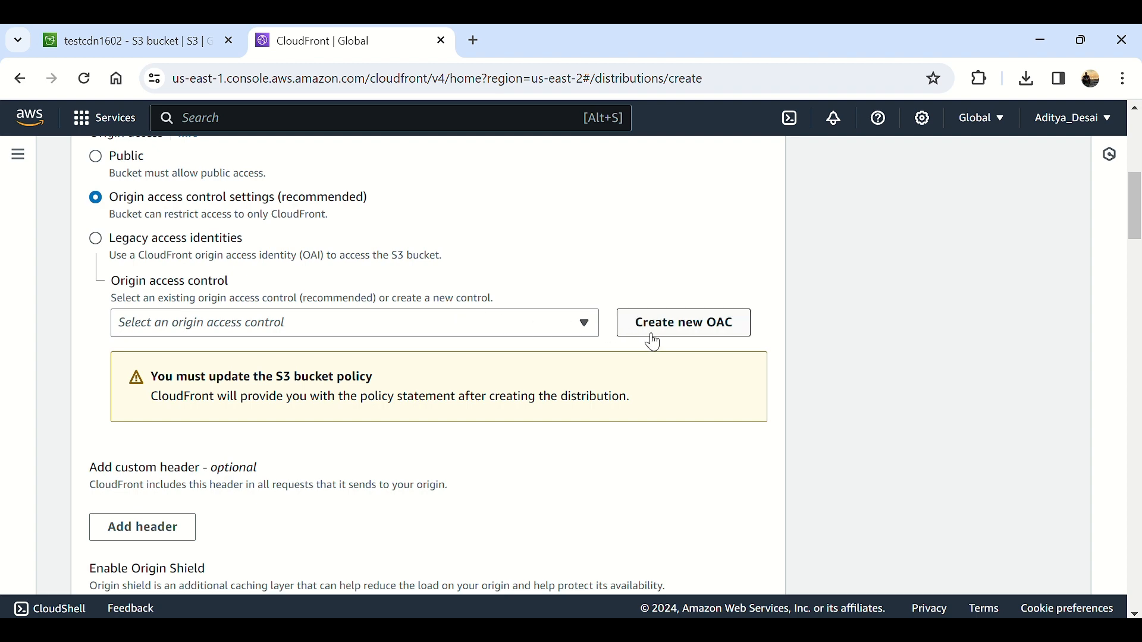
pyautogui.click(364, 323)
pyautogui.click(371, 323)
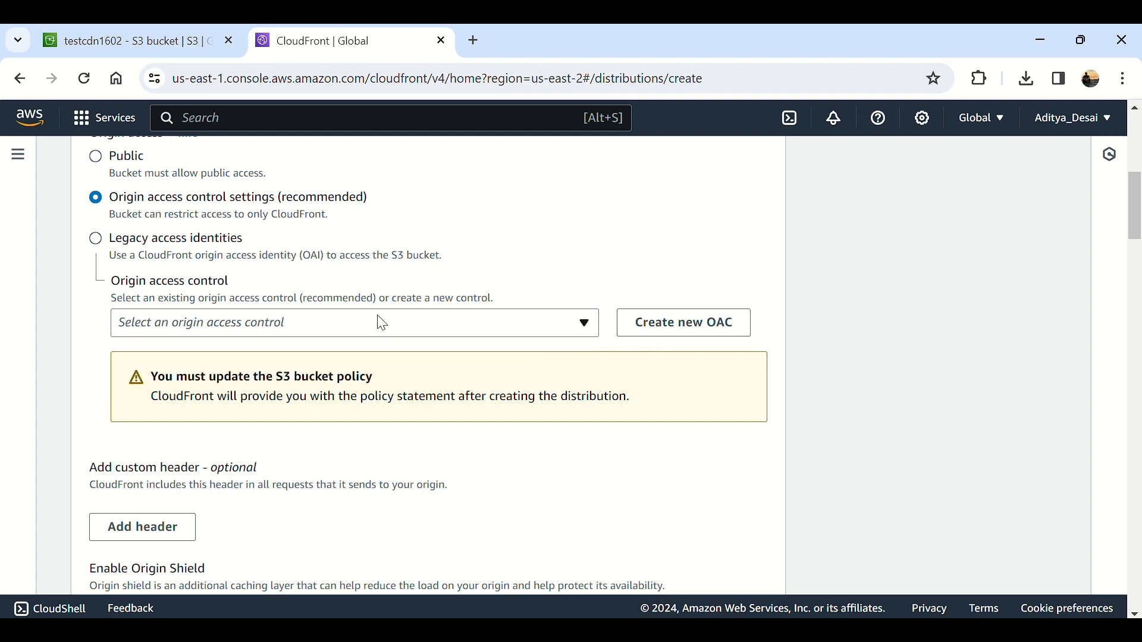
# Step: Create a new origin access control with the suggested name testcdn1602.s3.us-east-2.amazonaws.com, keeping Sign requests (recommended) as the signing behavior
pyautogui.click(709, 337)
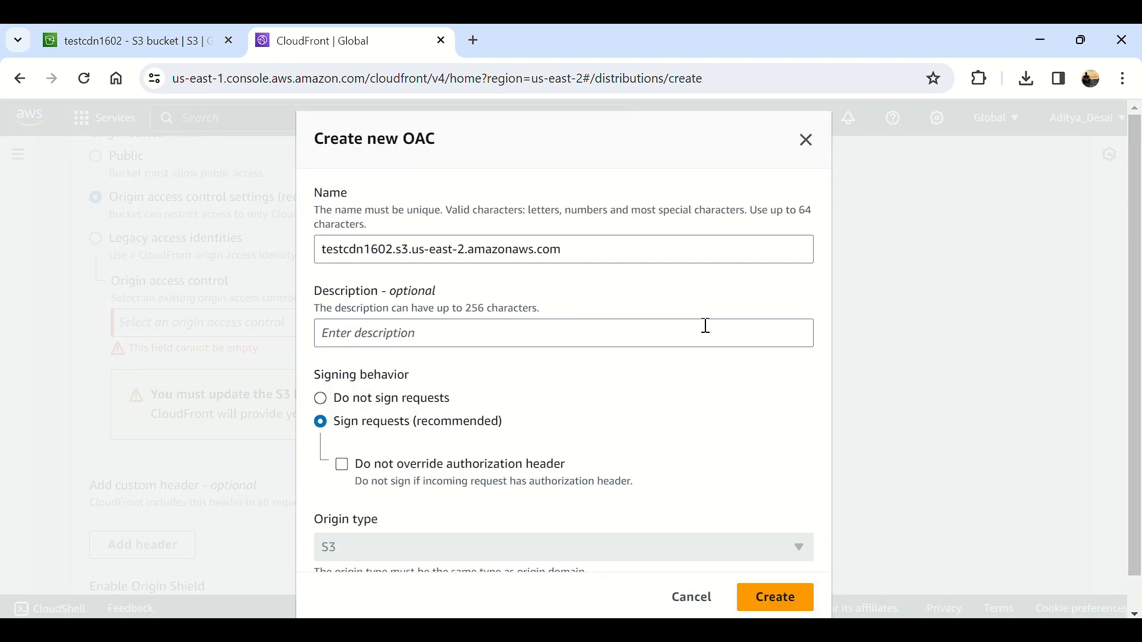
pyautogui.scroll(-2, 429, 424)
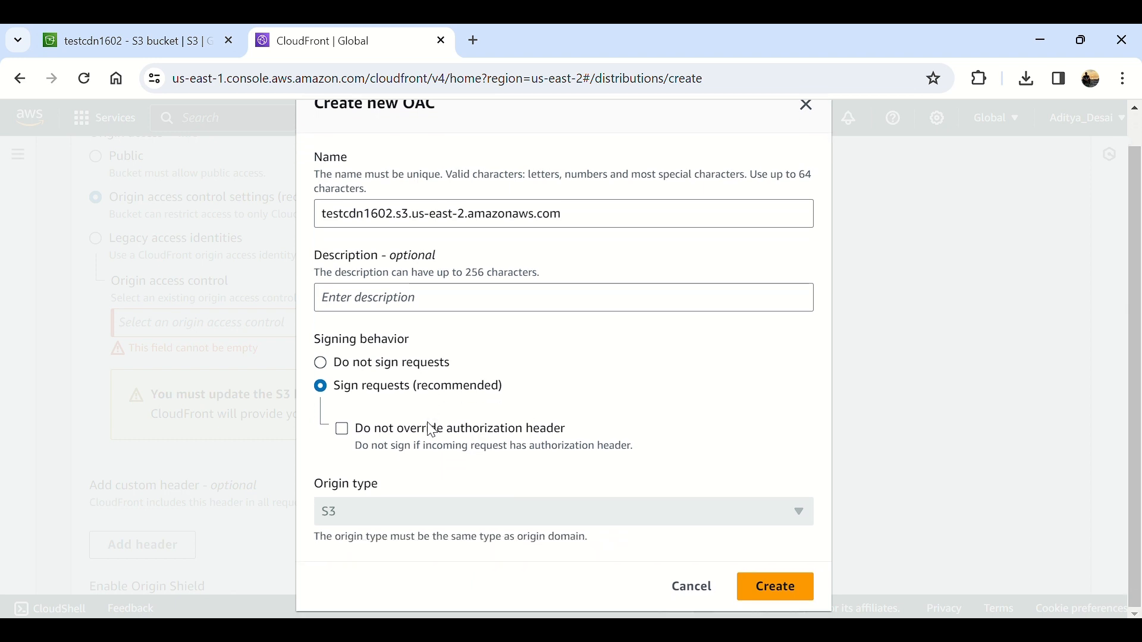
pyautogui.scroll(2, 428, 423)
pyautogui.scroll(-1, 521, 419)
pyautogui.moveTo(327, 214); pyautogui.dragTo(619, 222)
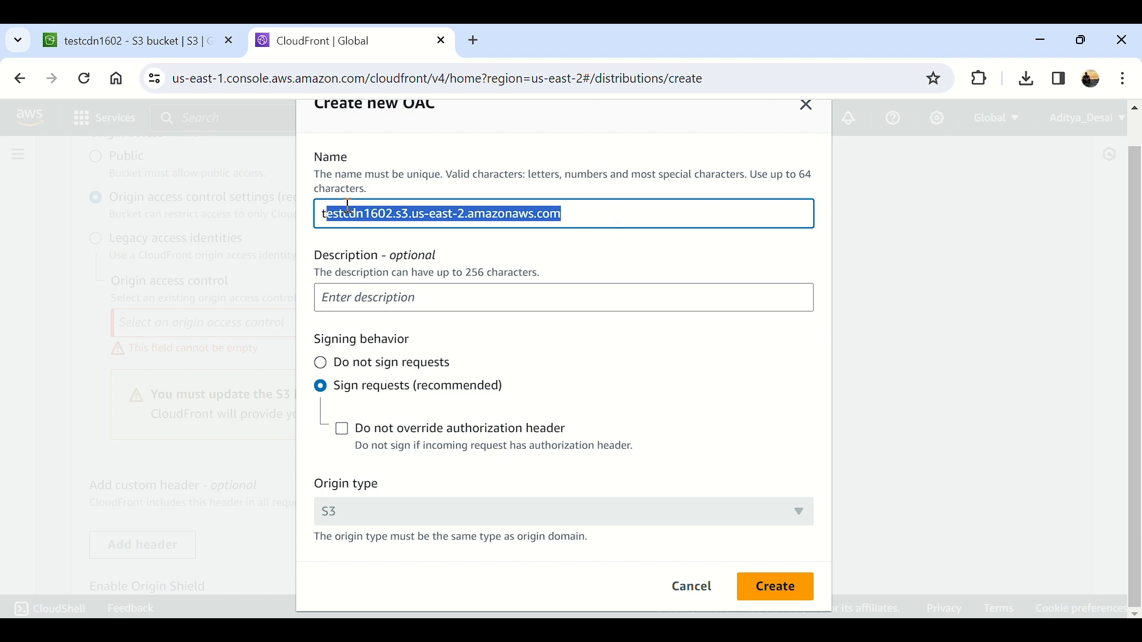
pyautogui.scroll(1, 349, 207)
pyautogui.click(340, 257)
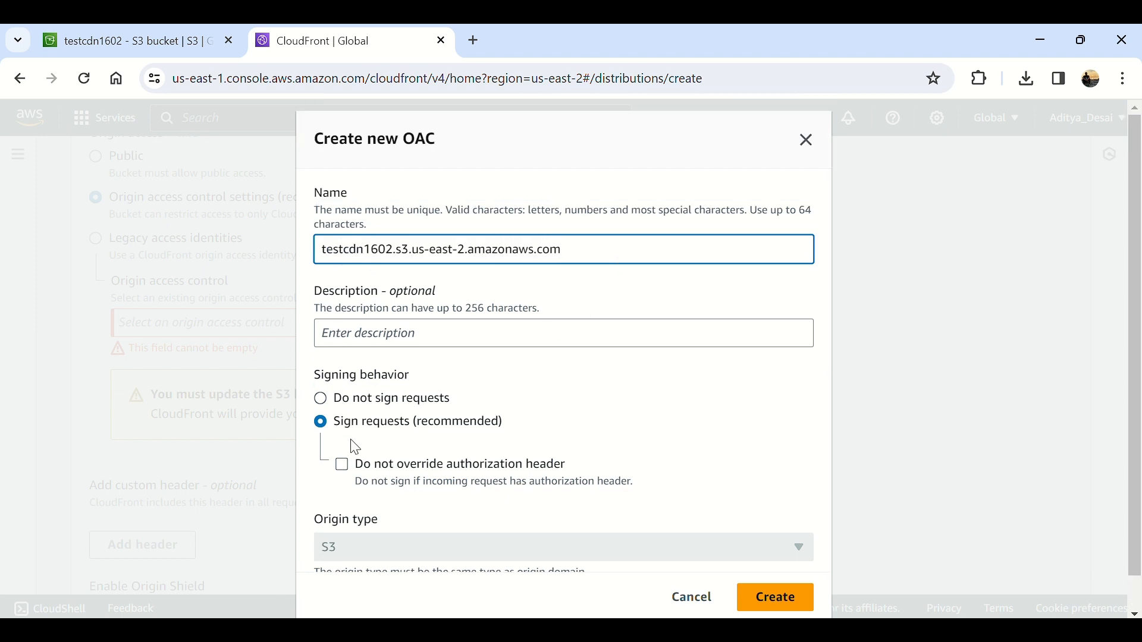
pyautogui.scroll(-1, 355, 447)
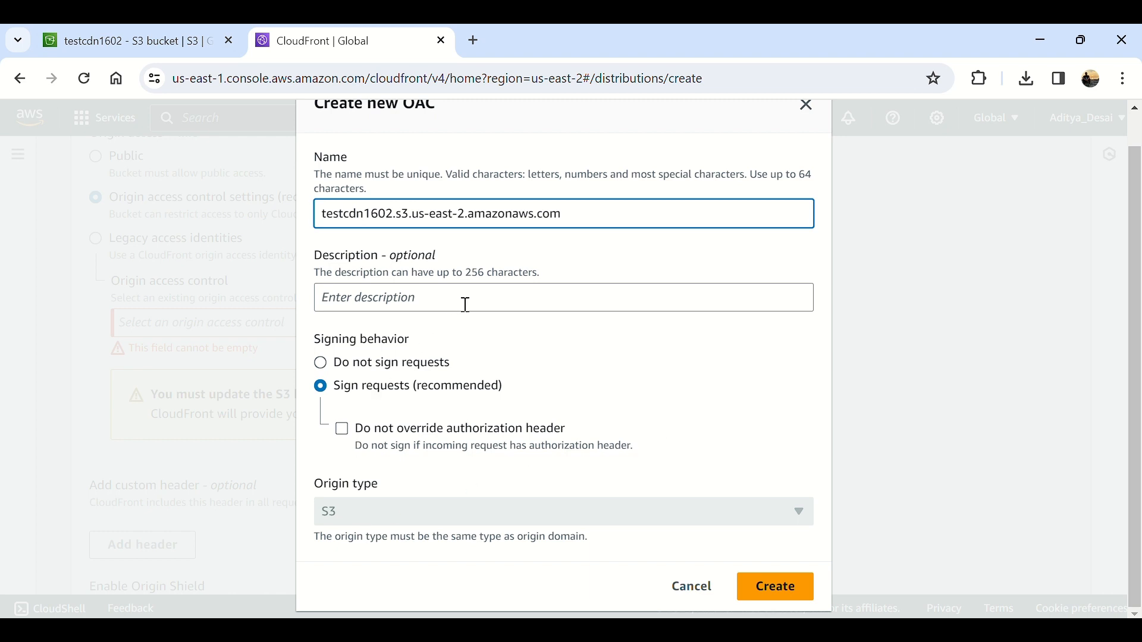
pyautogui.click(761, 596)
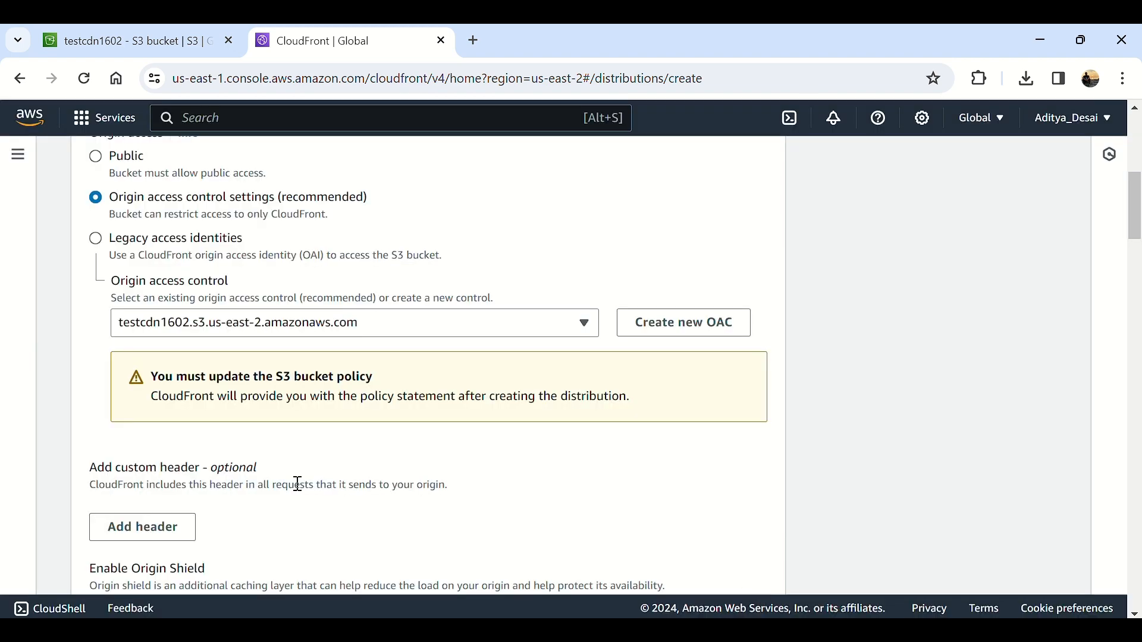
# Step: Review the S3 bucket policy notice, the Origin Shield option and the default cache behavior settings
pyautogui.moveTo(166, 378); pyautogui.dragTo(389, 395)
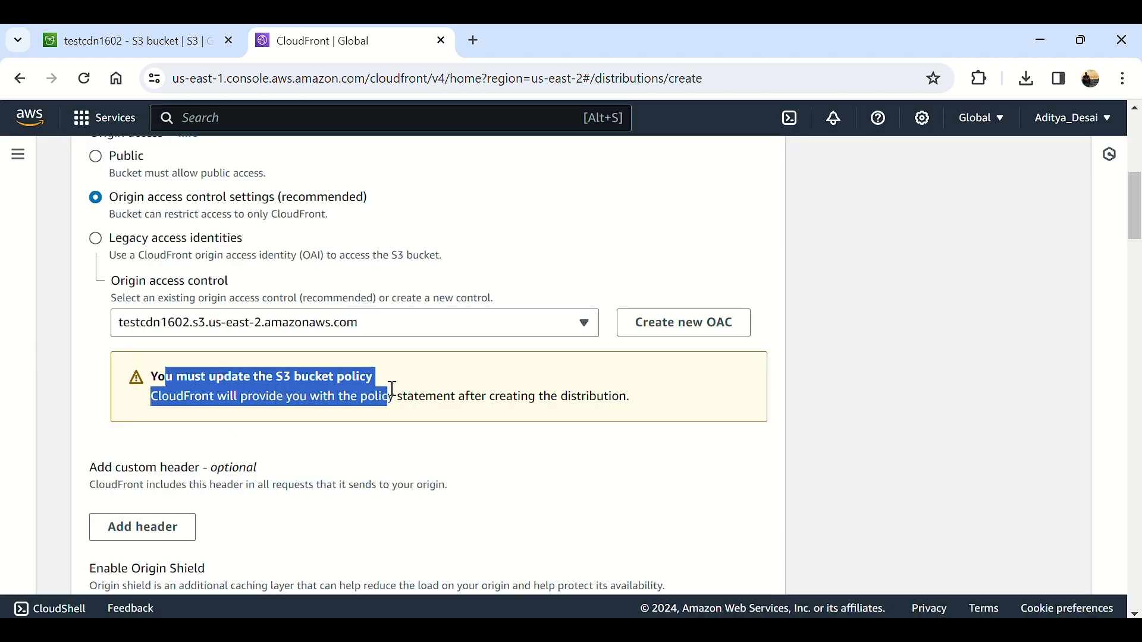
pyautogui.scroll(-3, 417, 410)
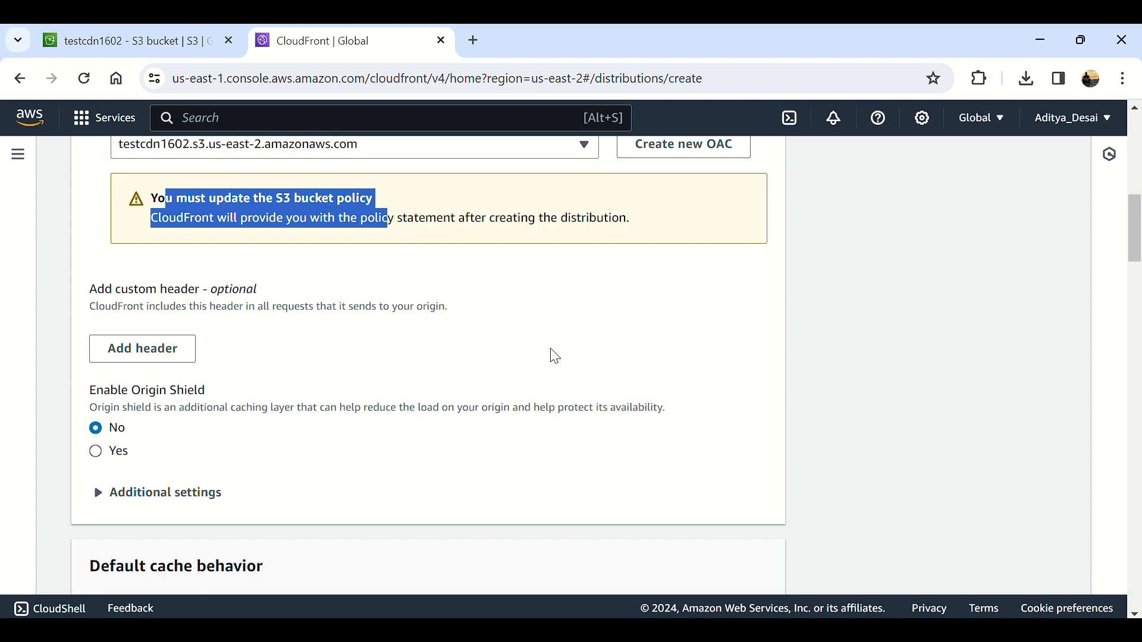
pyautogui.click(153, 405)
pyautogui.scroll(1, 187, 426)
pyautogui.scroll(-1, 329, 429)
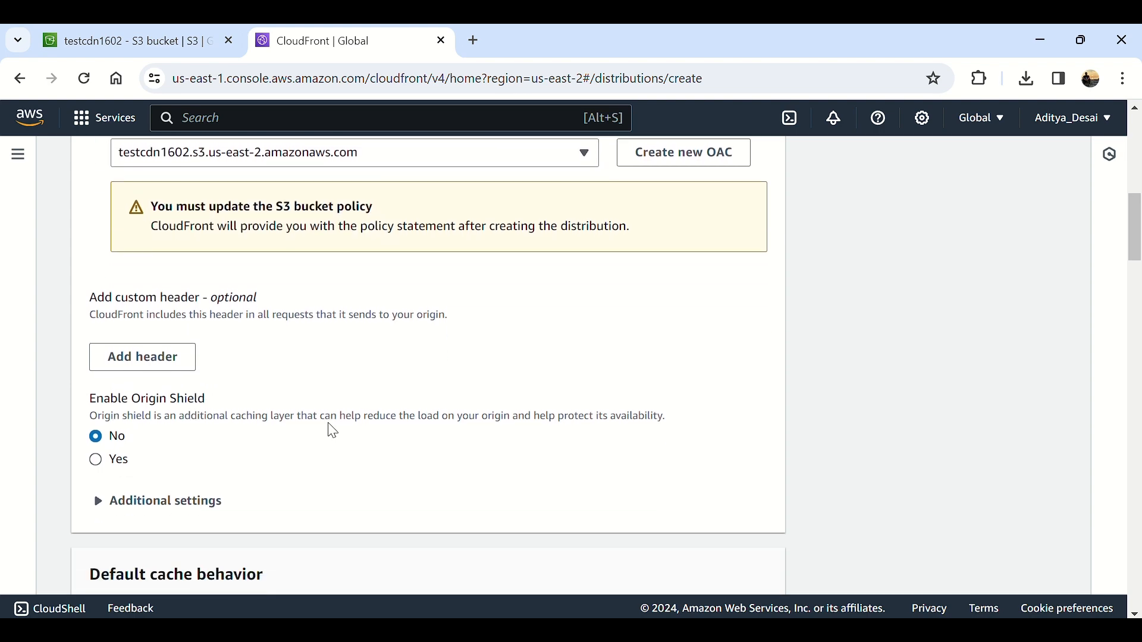
pyautogui.scroll(-5, 368, 439)
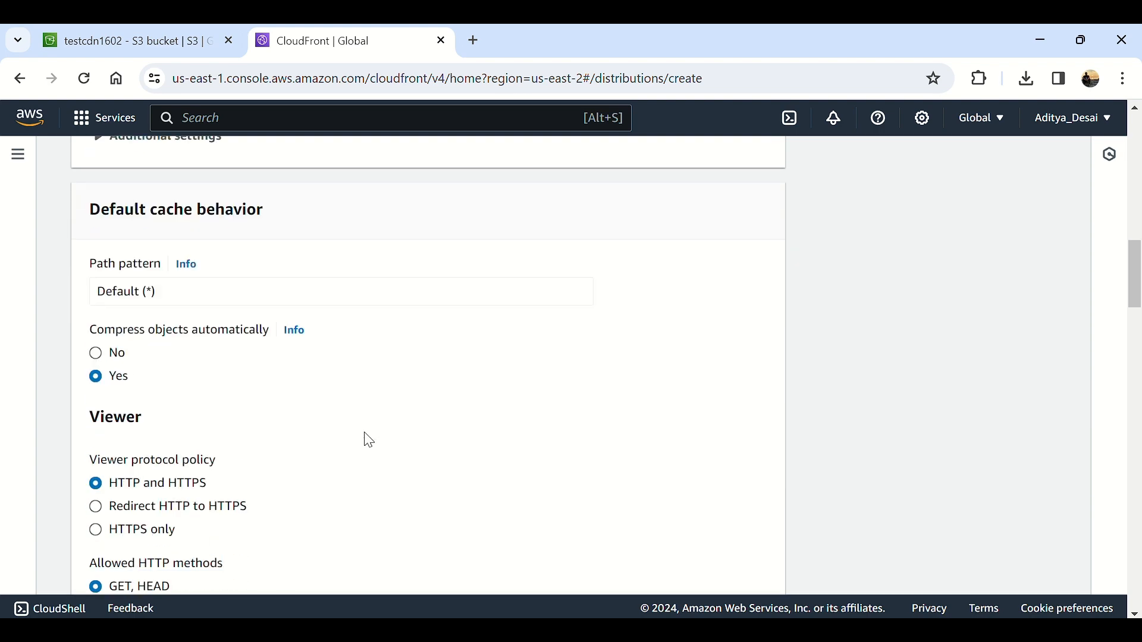
pyautogui.scroll(3, 369, 440)
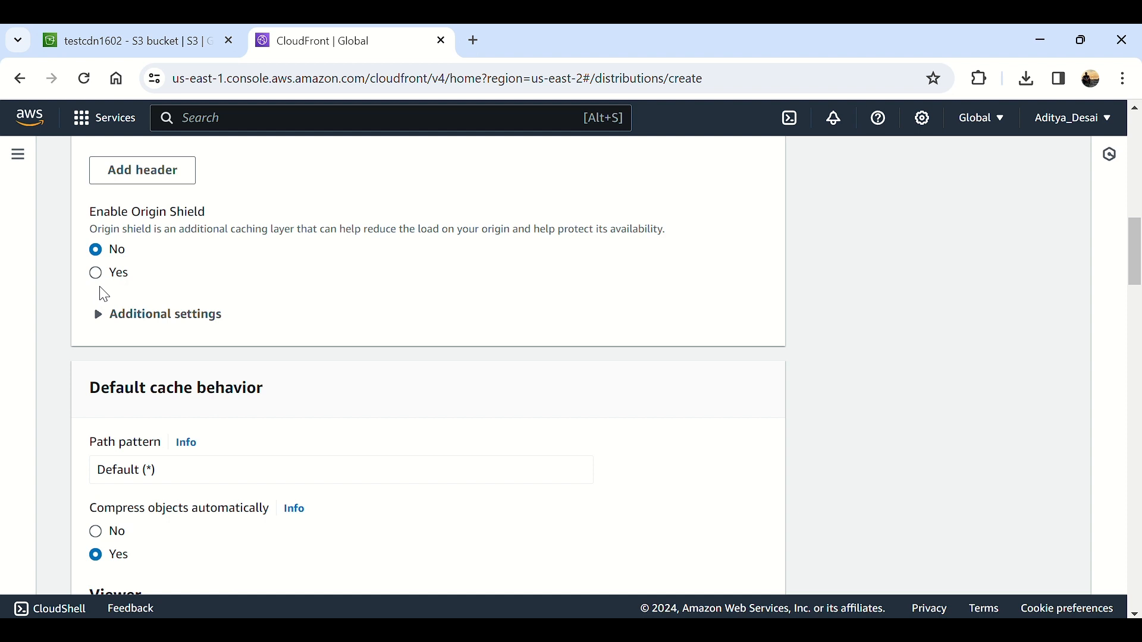
pyautogui.scroll(-3, 330, 411)
pyautogui.scroll(-3, 333, 420)
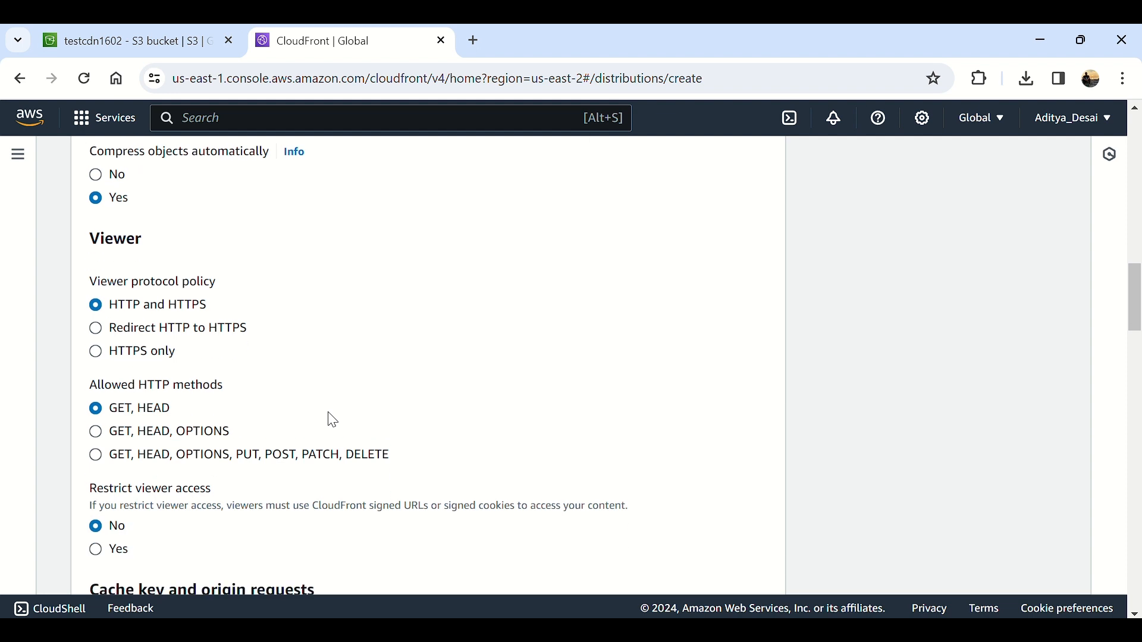
# Step: Set the viewer protocol policy to HTTP and HTTPS in the default cache behavior
pyautogui.click(168, 357)
pyautogui.click(113, 310)
pyautogui.scroll(-3, 257, 414)
pyautogui.scroll(-1, 257, 415)
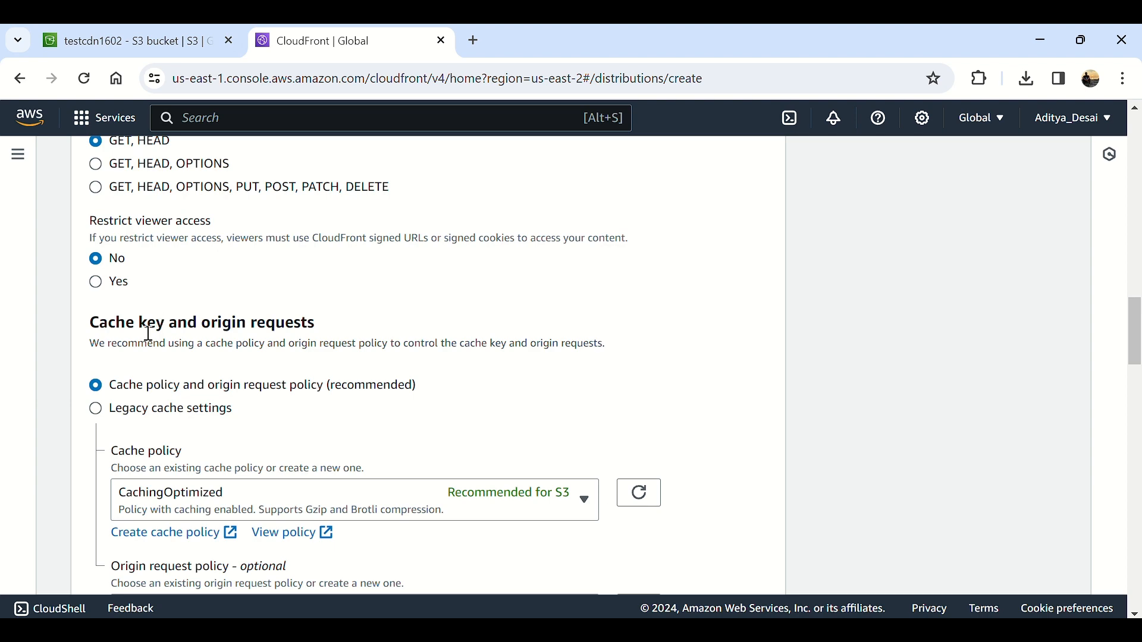
# Step: Choose Do not enable security protections for the Web Application Firewall (WAF)
pyautogui.scroll(-3, 163, 351)
pyautogui.scroll(-4, 167, 360)
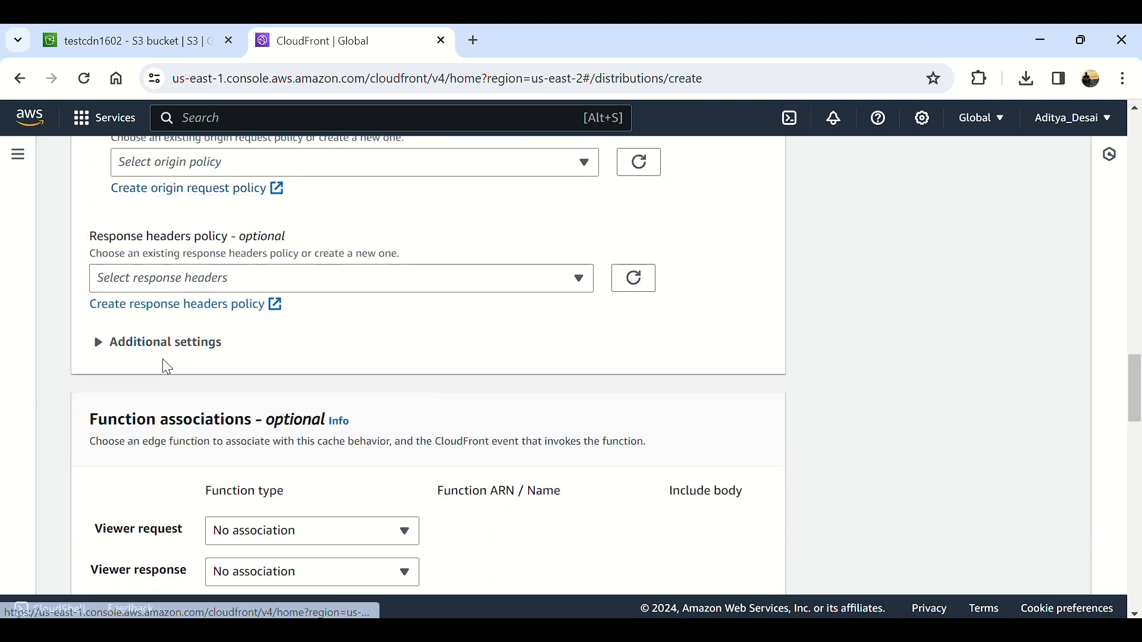
pyautogui.scroll(-2, 333, 383)
pyautogui.scroll(-6, 335, 391)
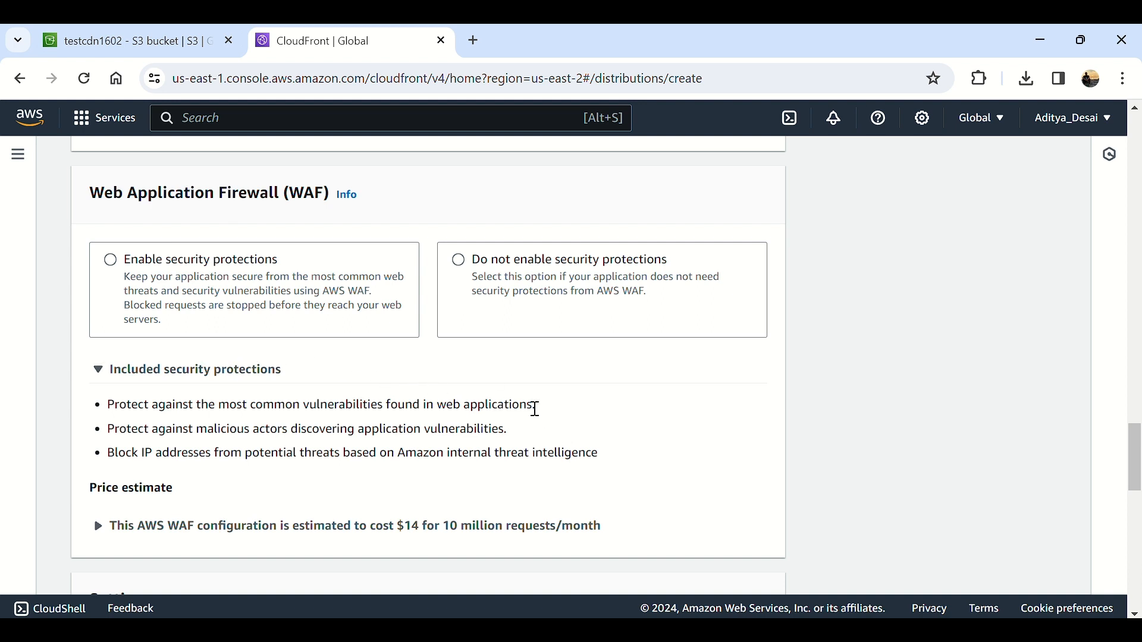
pyautogui.click(553, 329)
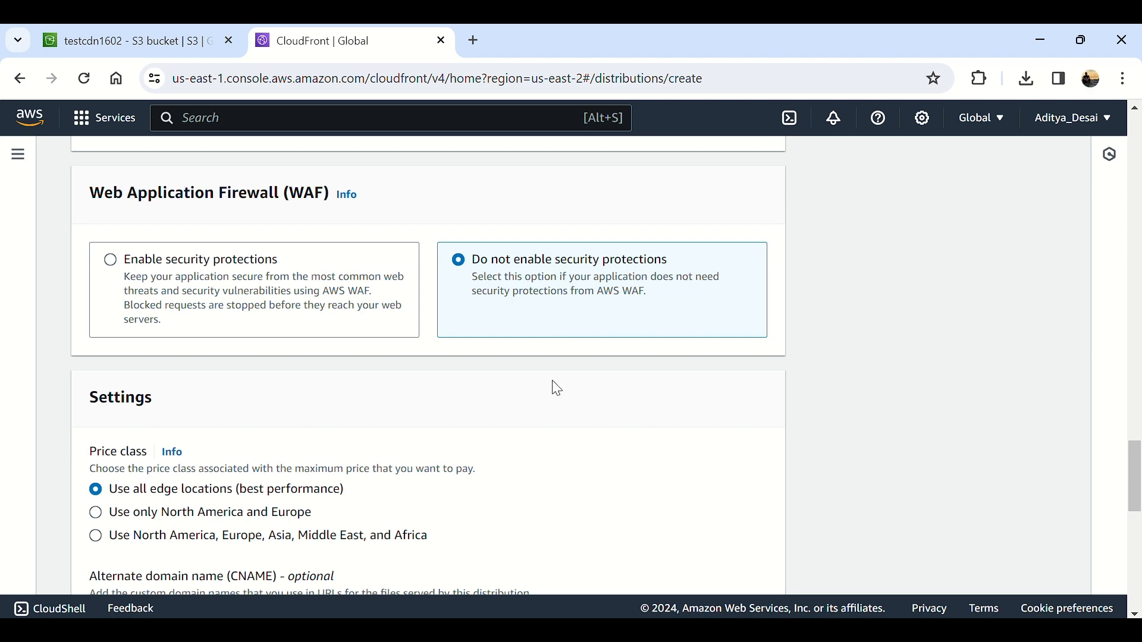
# Step: Create the distribution, leaving the price class, HTTP version, logging and IPv6 settings at their defaults
pyautogui.scroll(-5, 553, 387)
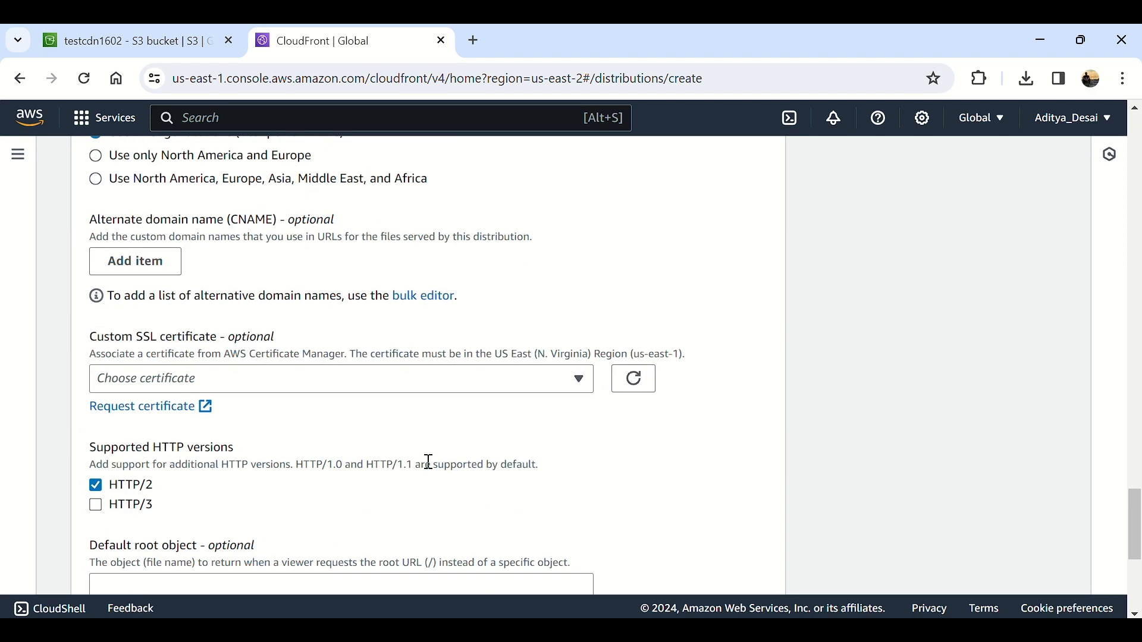
pyautogui.scroll(-5, 429, 463)
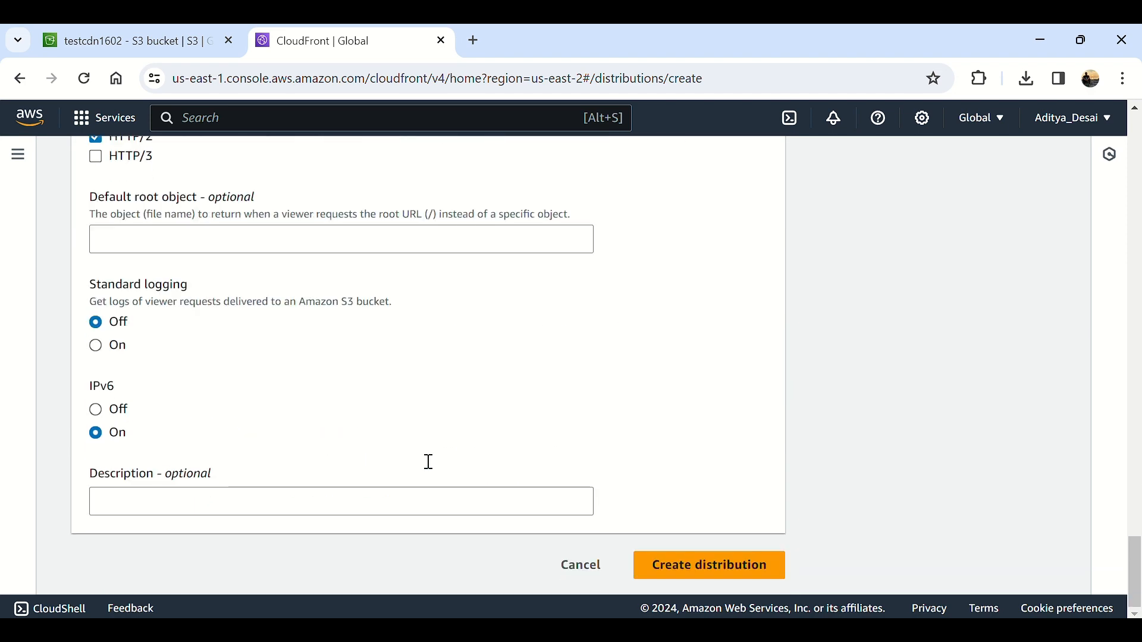
pyautogui.click(747, 571)
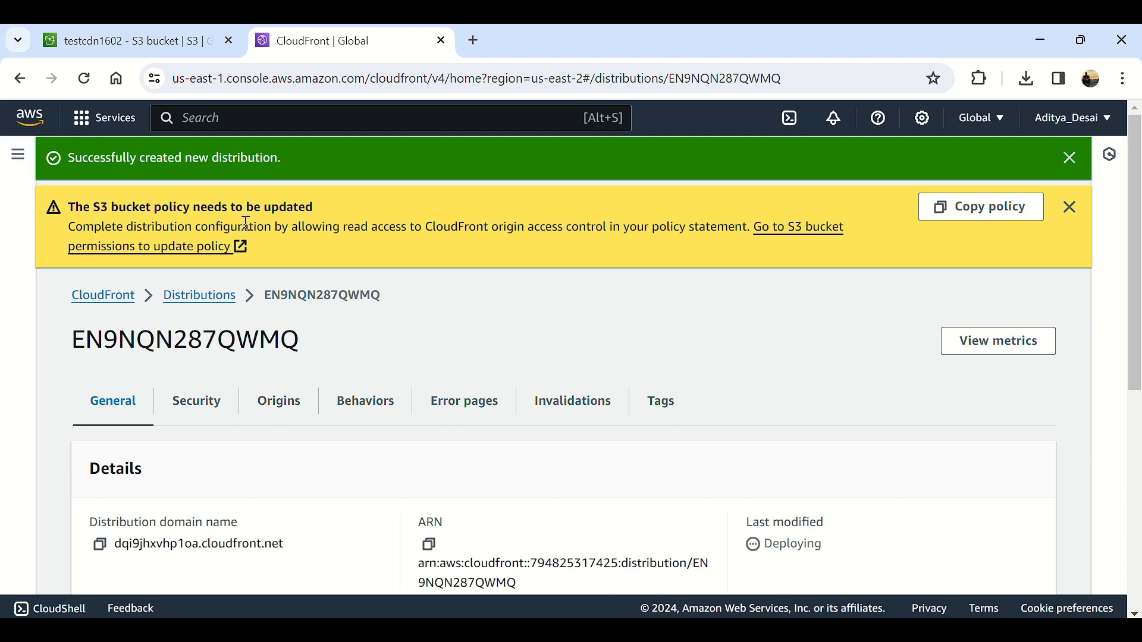
# Step: Copy the policy statement provided for the new distribution and go to the bucket policy section of testcdn1602's permissions in S3
pyautogui.click(958, 208)
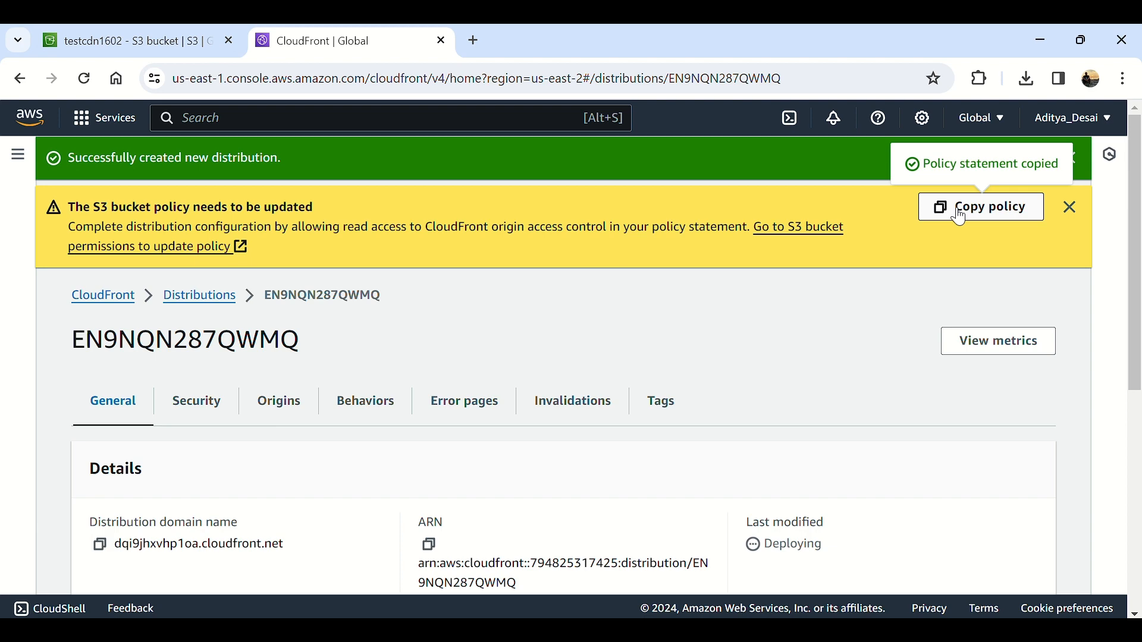
pyautogui.click(142, 30)
pyautogui.click(284, 272)
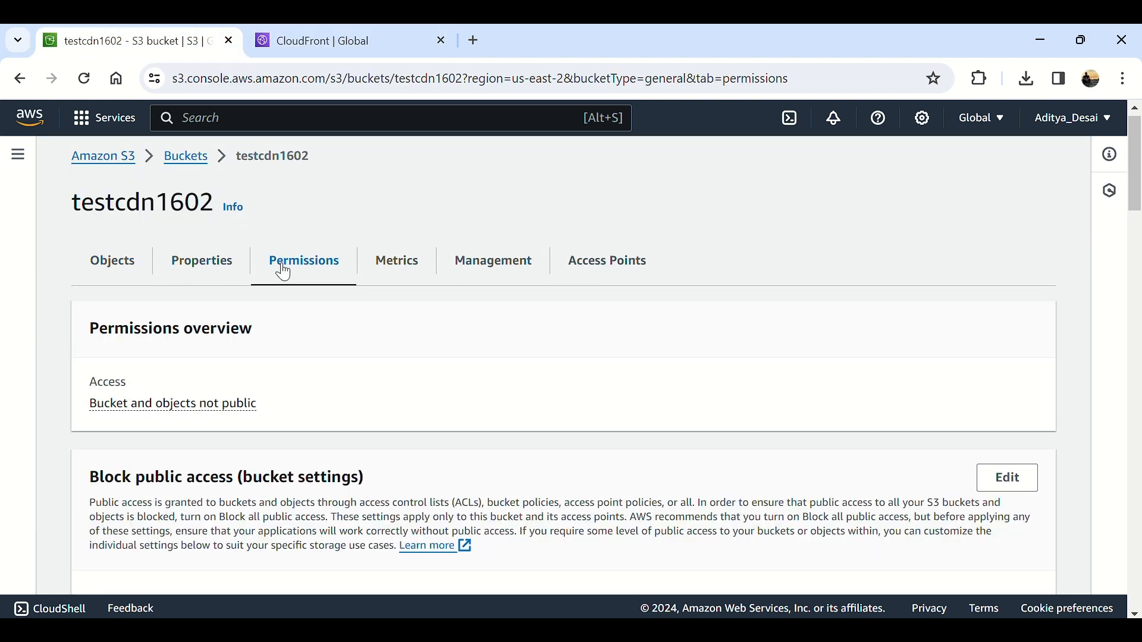
pyautogui.scroll(-6, 327, 420)
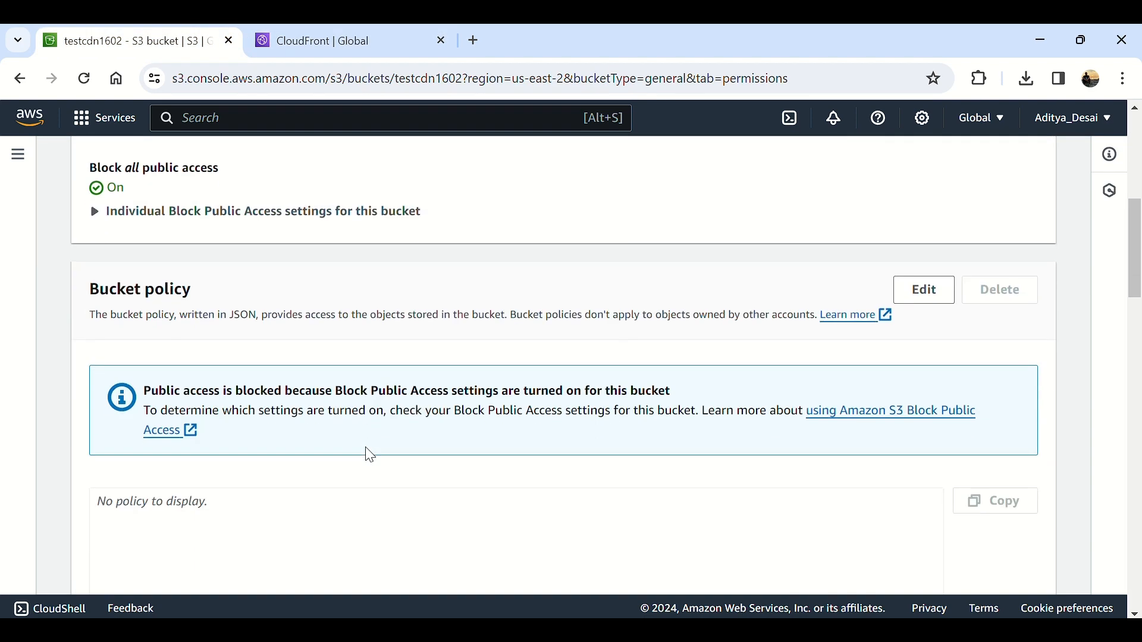
# Step: Edit testcdn1602's bucket policy by pasting the copied CloudFront policy statement, and save the changes
pyautogui.click(932, 291)
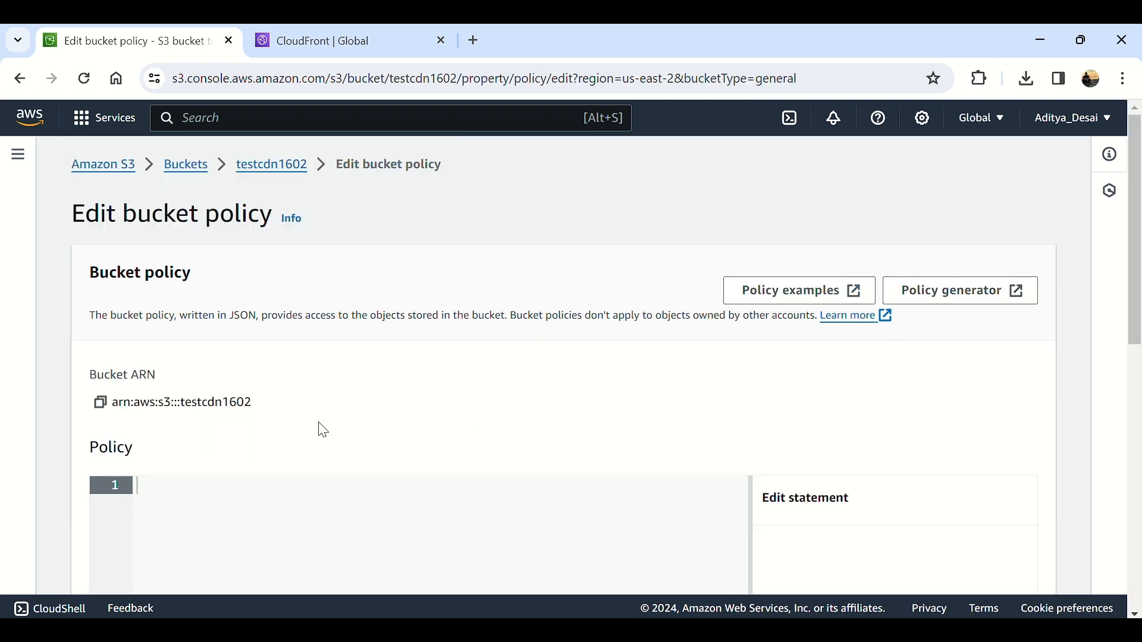
pyautogui.scroll(-5, 355, 354)
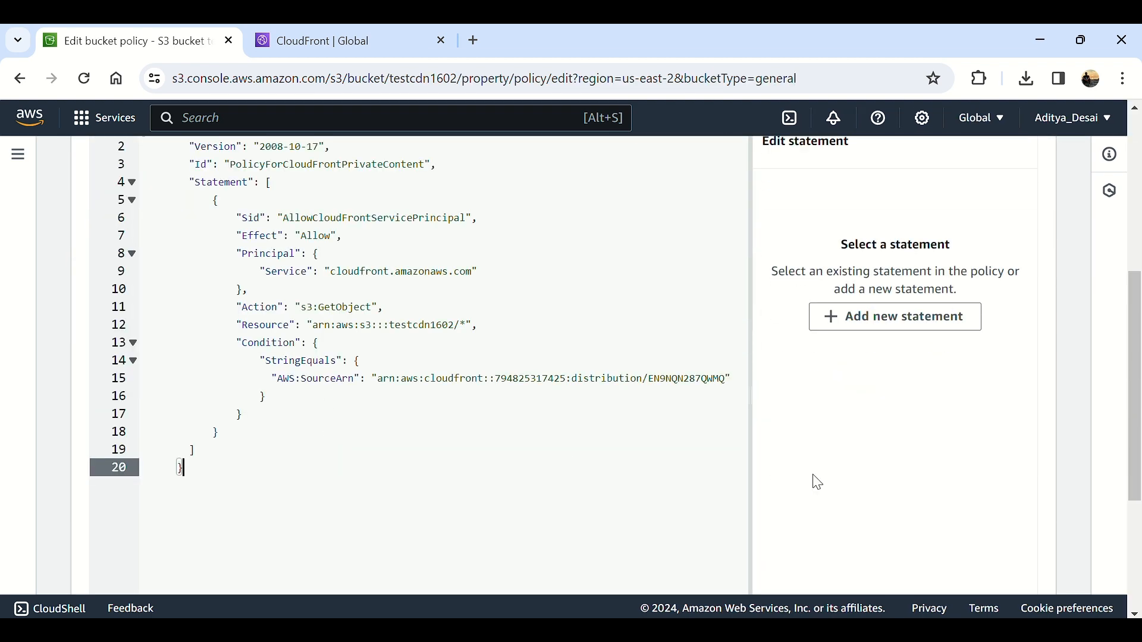
pyautogui.scroll(-3, 863, 482)
pyautogui.scroll(-2, 1006, 525)
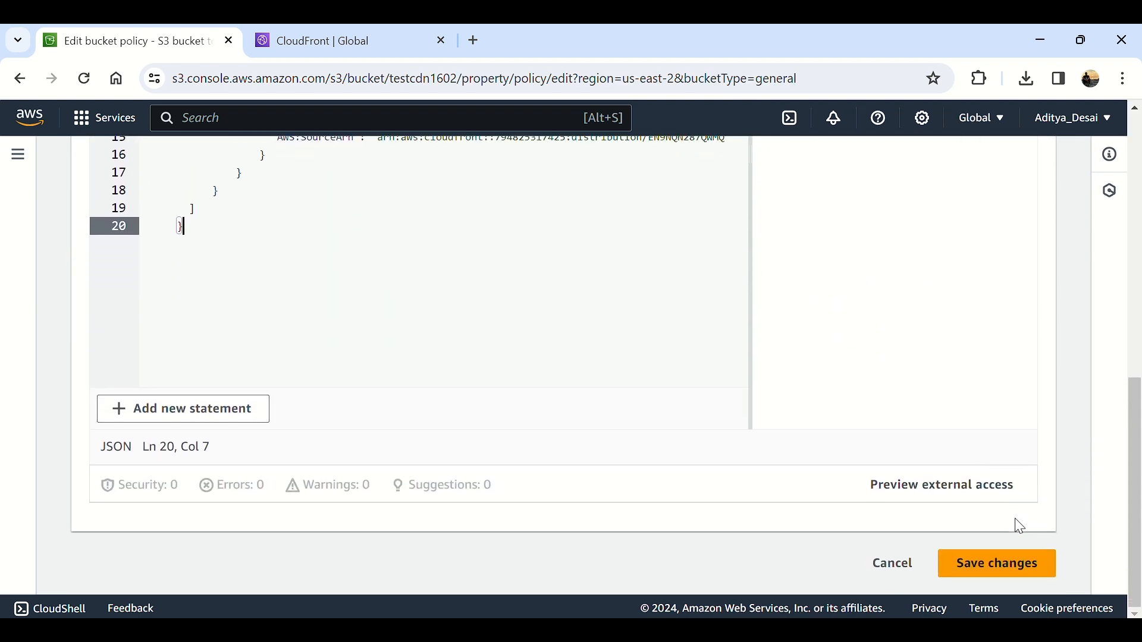
pyautogui.click(1007, 564)
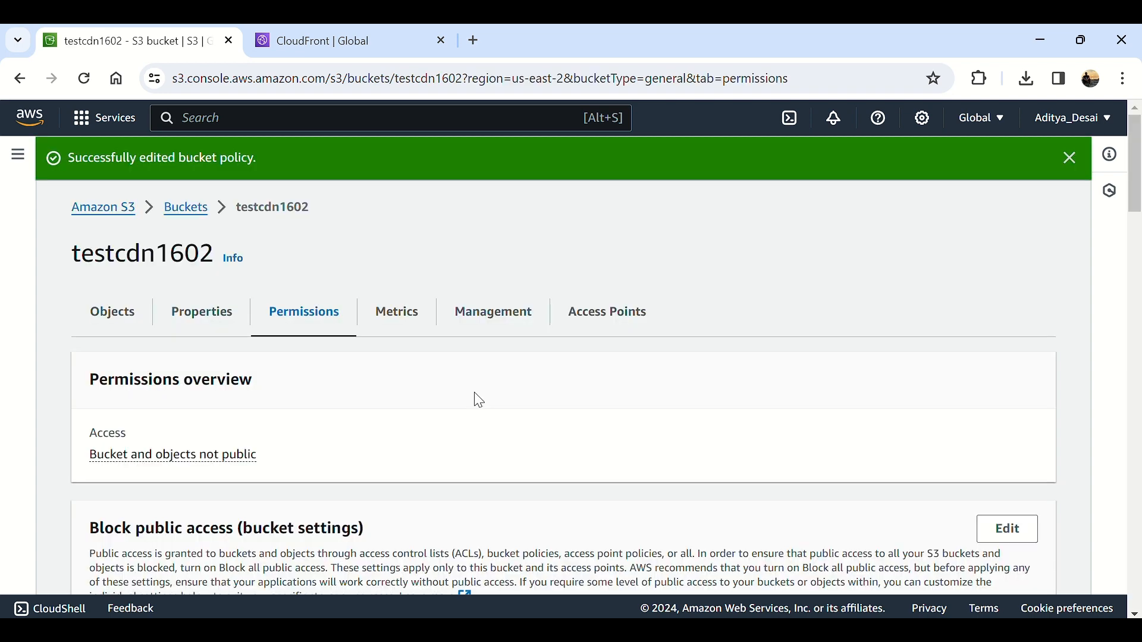
# Step: Review the saved bucket policy's Sid, effect, service principal, s3:GetObject action and AWS:SourceArn condition
pyautogui.scroll(-7, 292, 381)
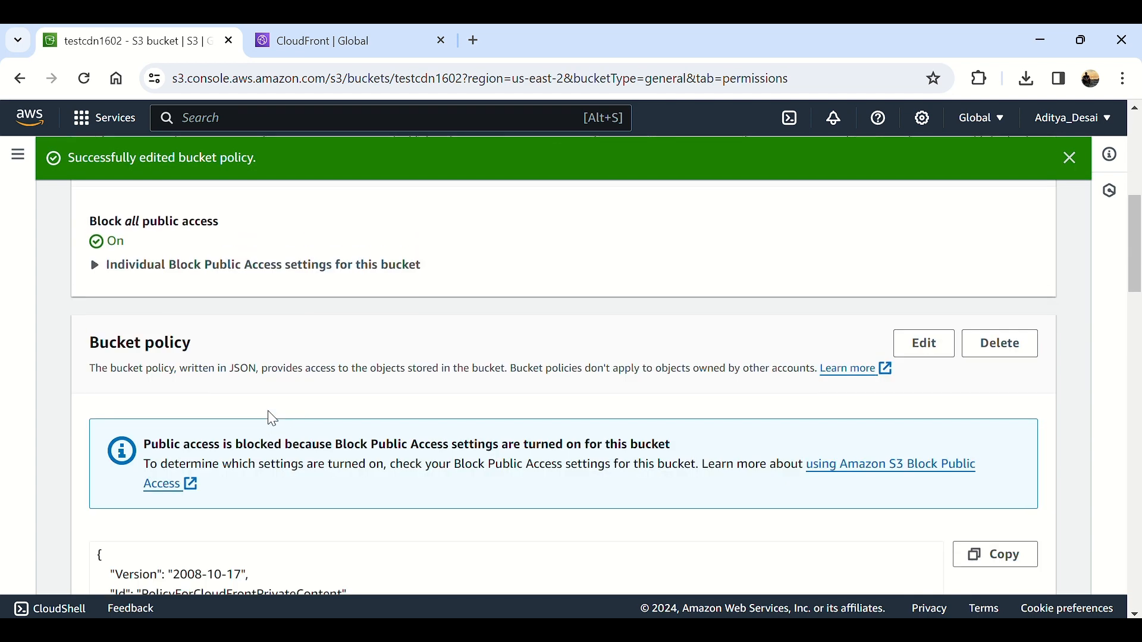
pyautogui.scroll(1, 274, 413)
pyautogui.scroll(-7, 274, 410)
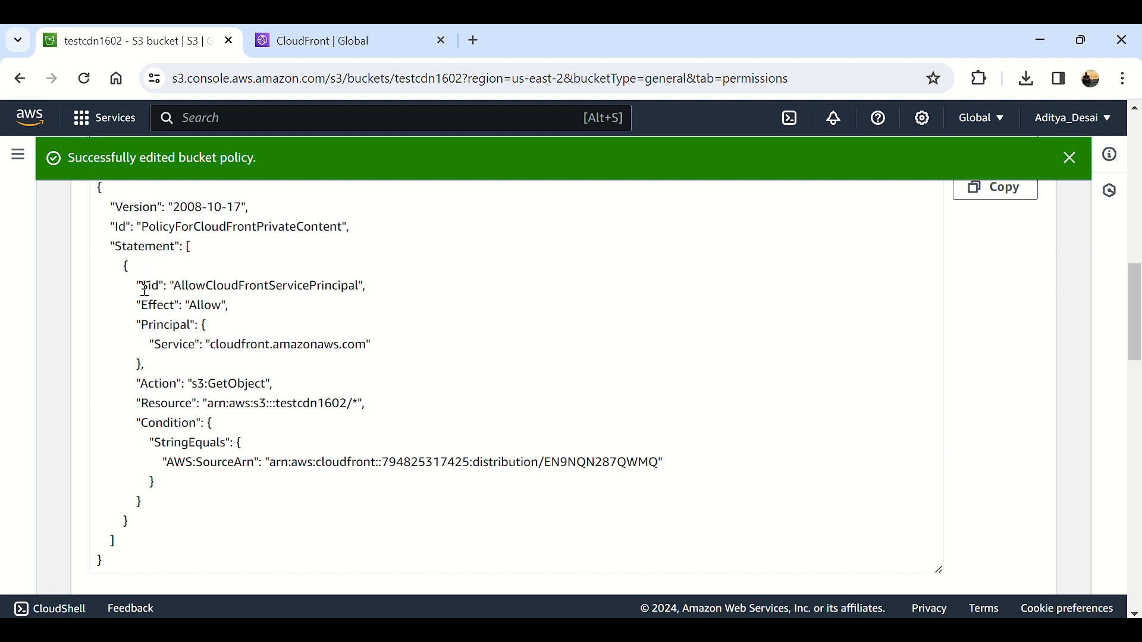
pyautogui.moveTo(145, 289); pyautogui.dragTo(240, 286)
pyautogui.click(194, 307)
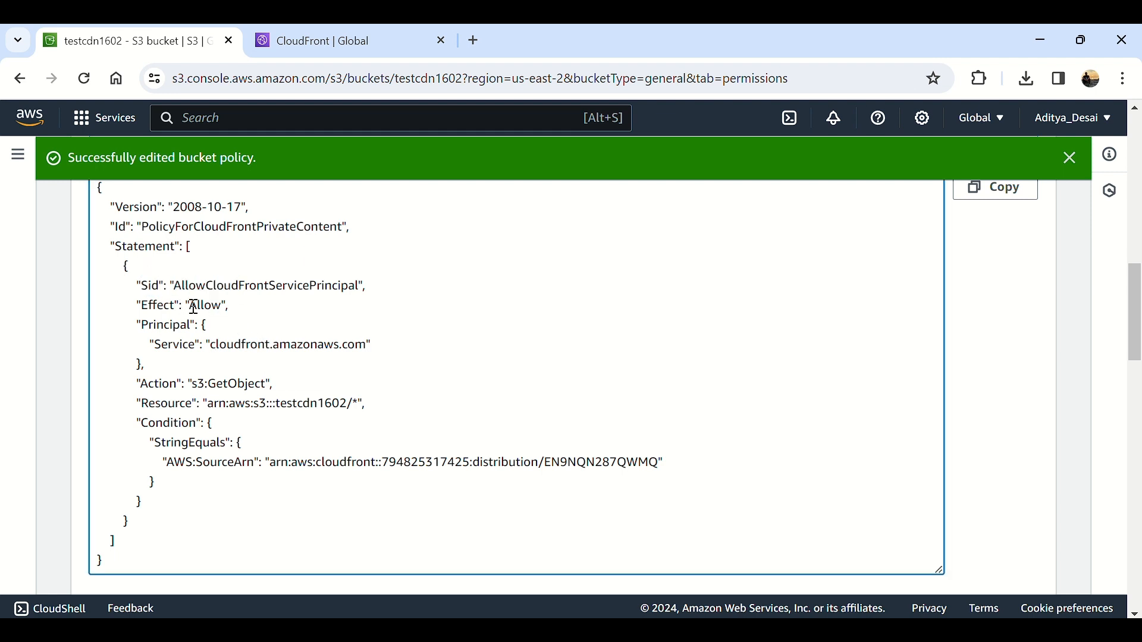
pyautogui.doubleClick(200, 306)
pyautogui.moveTo(212, 345); pyautogui.dragTo(357, 347)
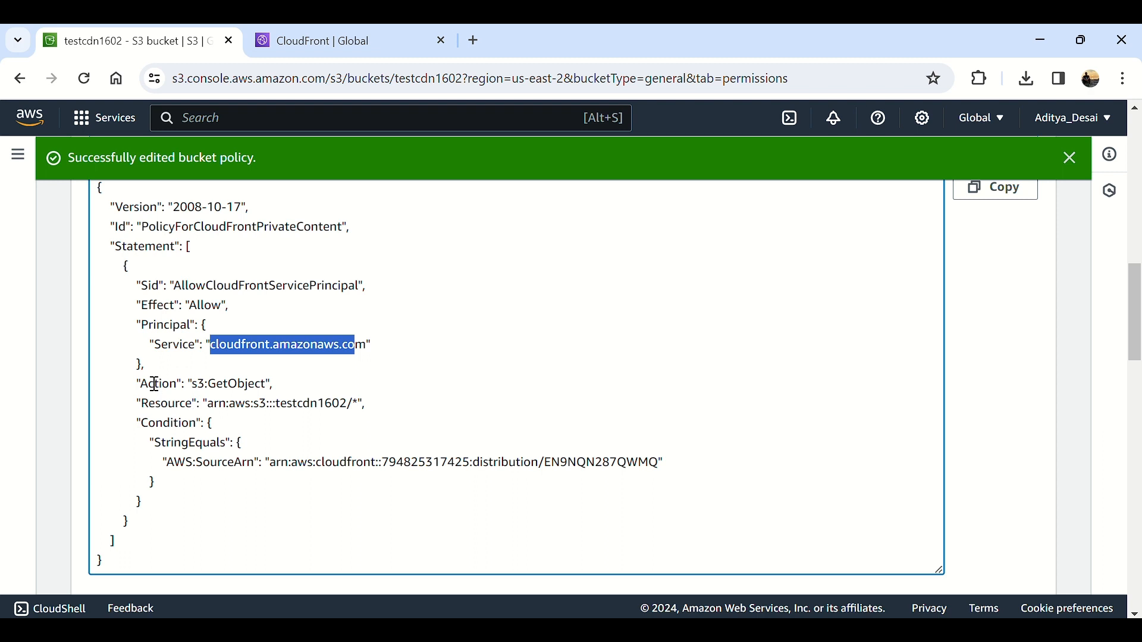
pyautogui.moveTo(198, 384); pyautogui.dragTo(268, 385)
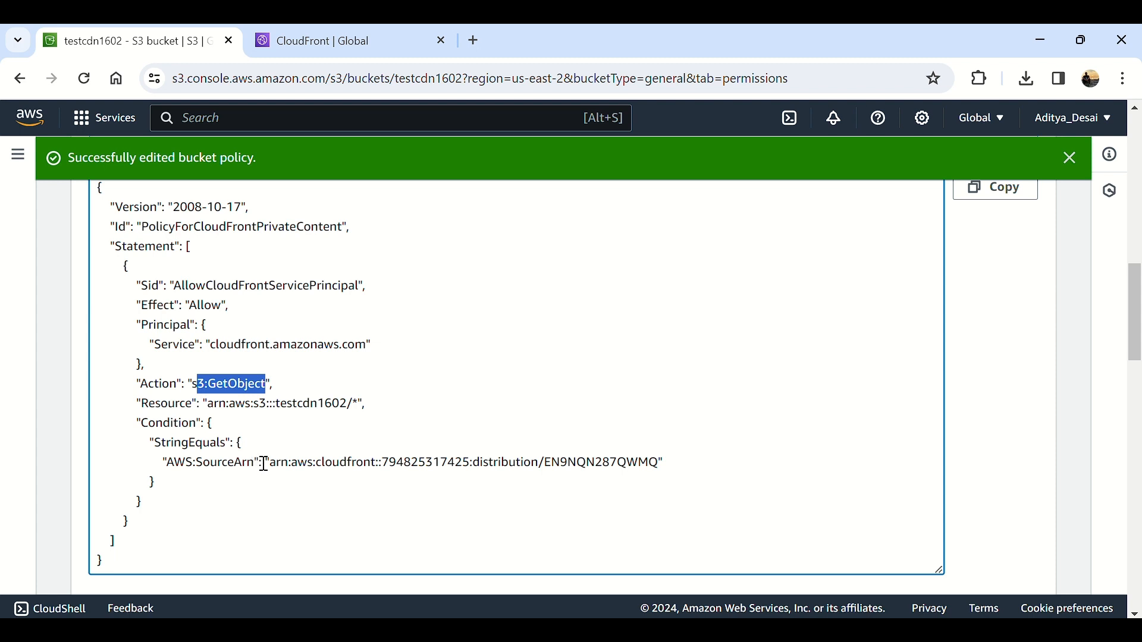
pyautogui.moveTo(270, 462); pyautogui.dragTo(659, 457)
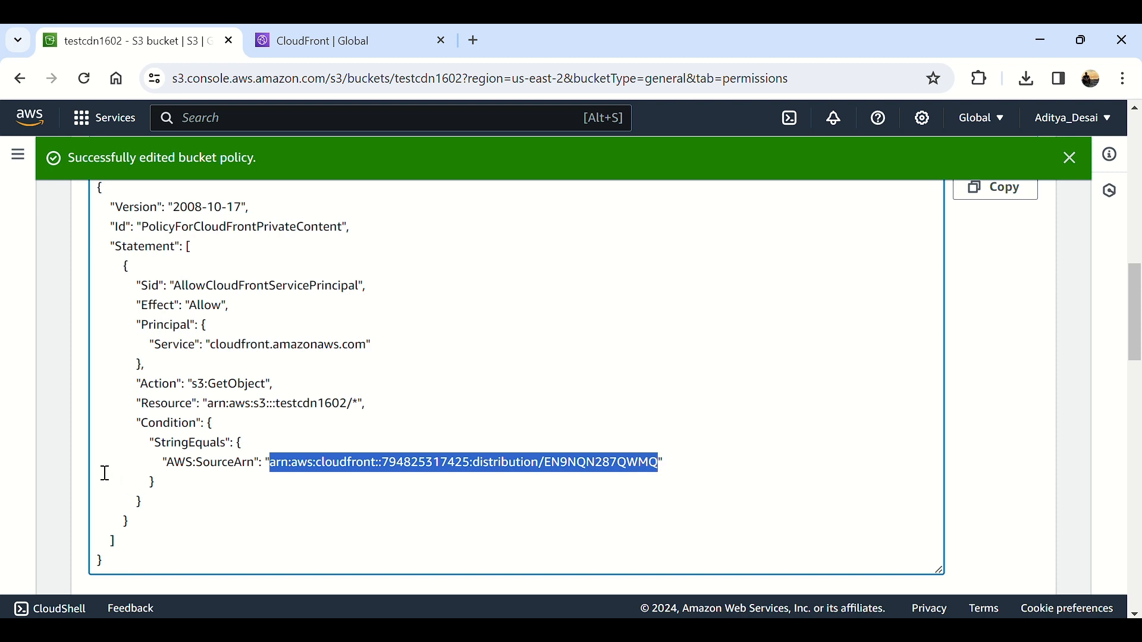
pyautogui.click(321, 428)
# Step: Switch to CloudFront, dismiss the notifications on the new distribution and go back to the distributions list
pyautogui.click(336, 42)
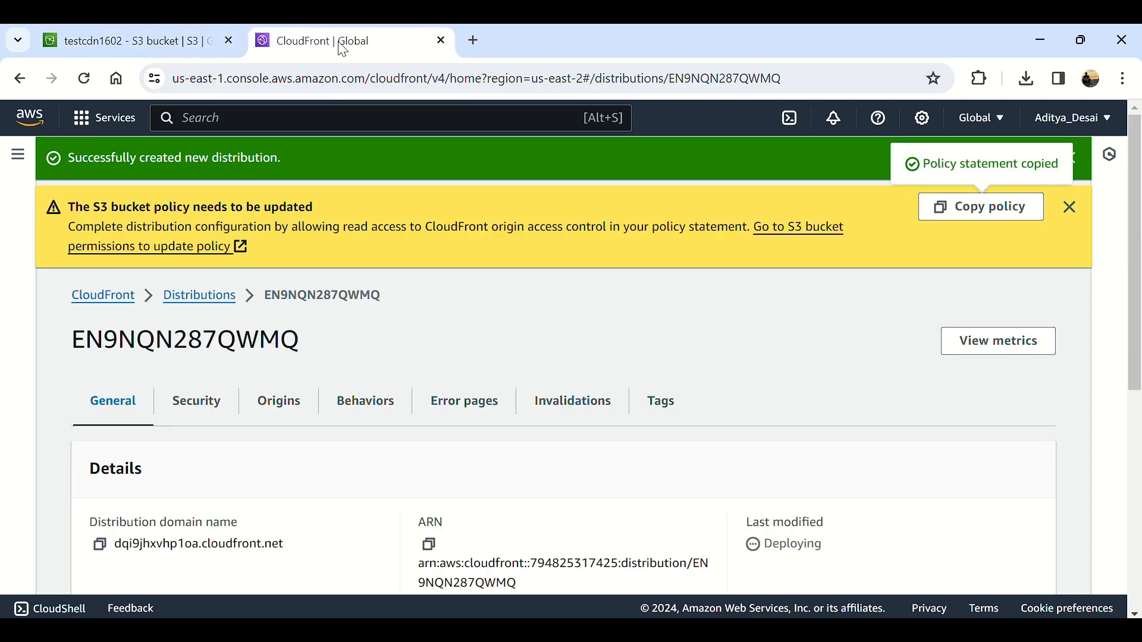
pyautogui.click(1071, 208)
pyautogui.click(1075, 150)
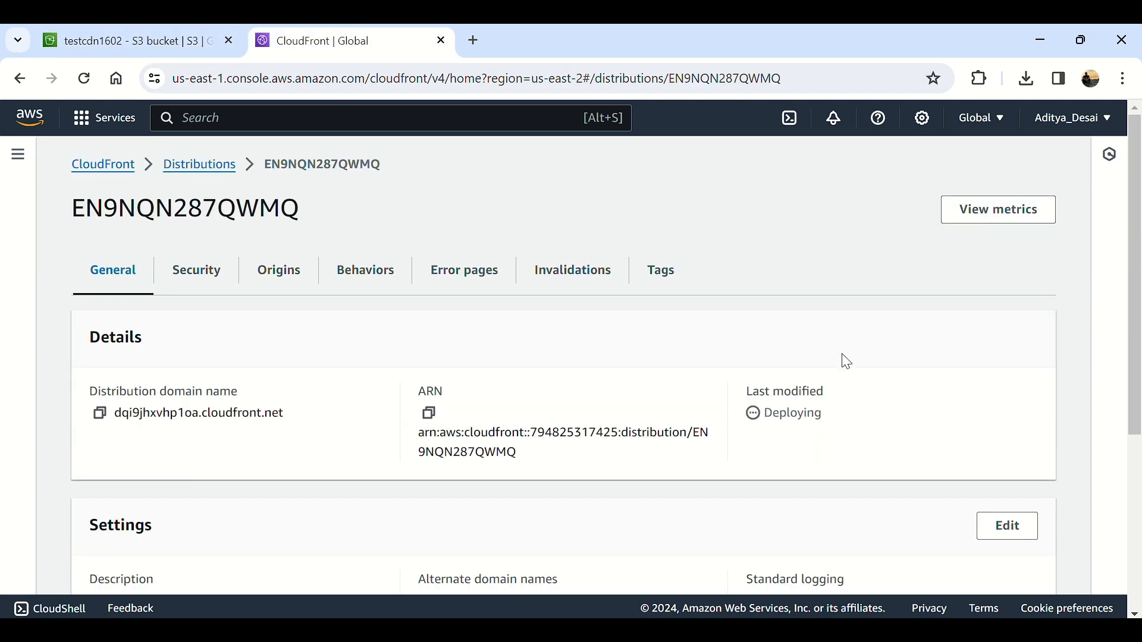
pyautogui.click(199, 166)
# Step: Check the new distribution's domain name, origin, status and last modified date in the distributions list
pyautogui.moveTo(235, 363); pyautogui.dragTo(532, 385)
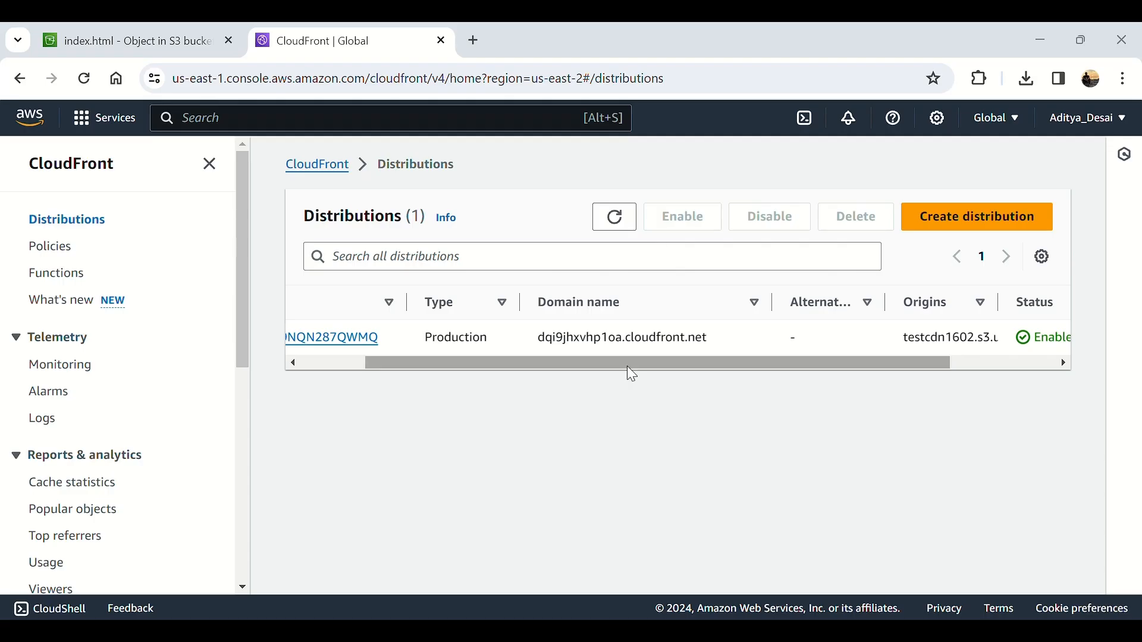
pyautogui.moveTo(634, 363); pyautogui.dragTo(952, 353)
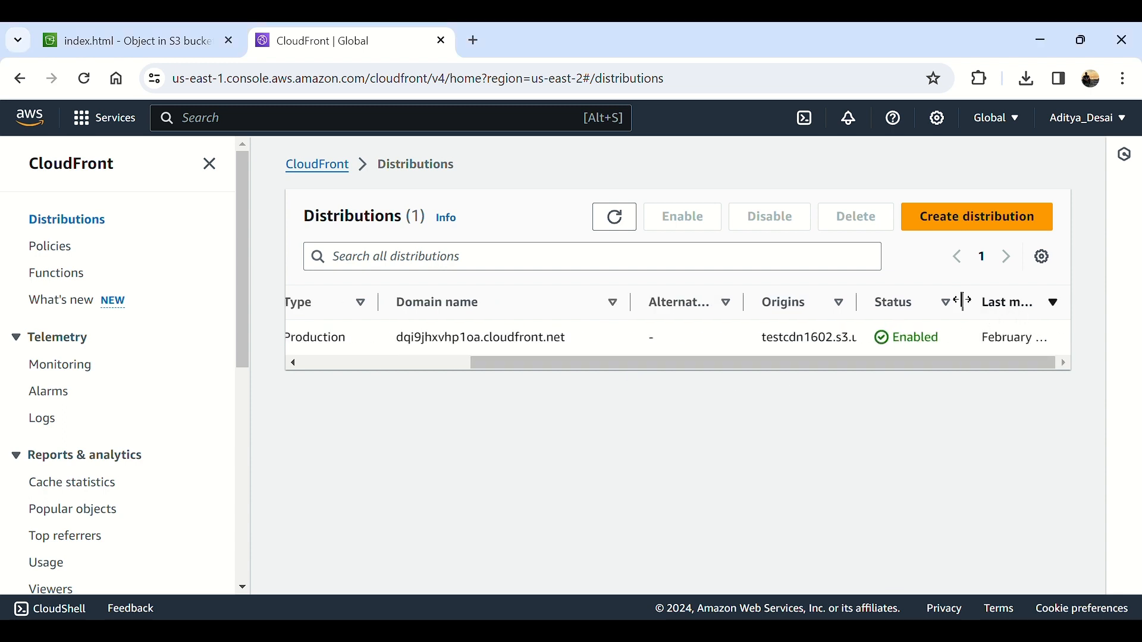
pyautogui.click(1048, 317)
pyautogui.doubleClick(991, 343)
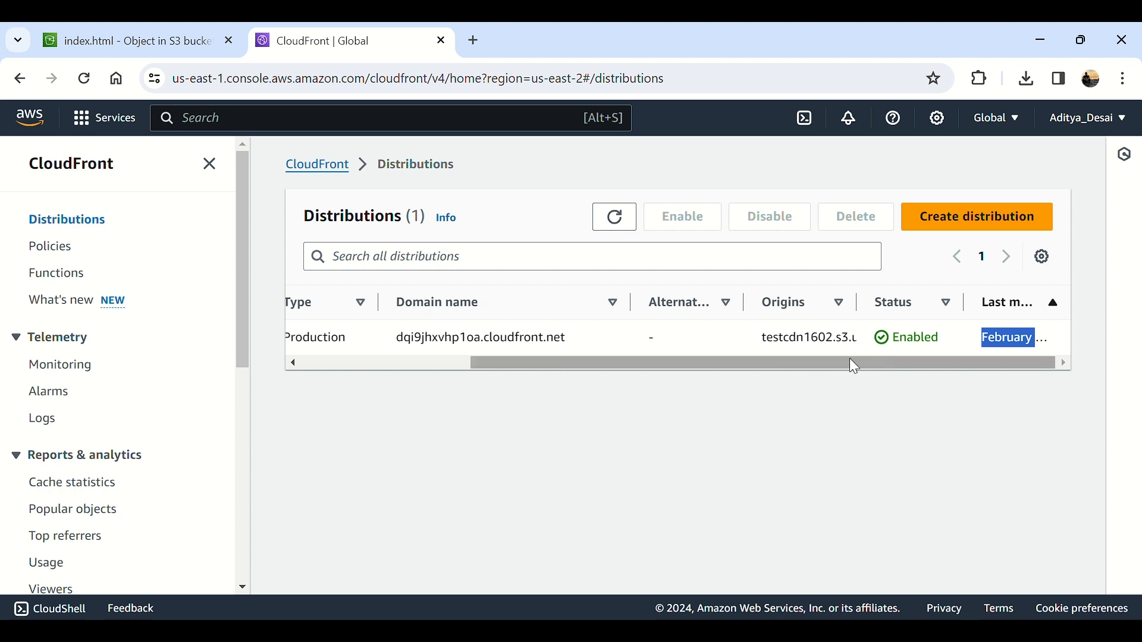
pyautogui.moveTo(840, 359); pyautogui.dragTo(415, 348)
# Step: Open the new distribution's details and examine its domain name, last modified date, price class and supported HTTP versions
pyautogui.click(411, 339)
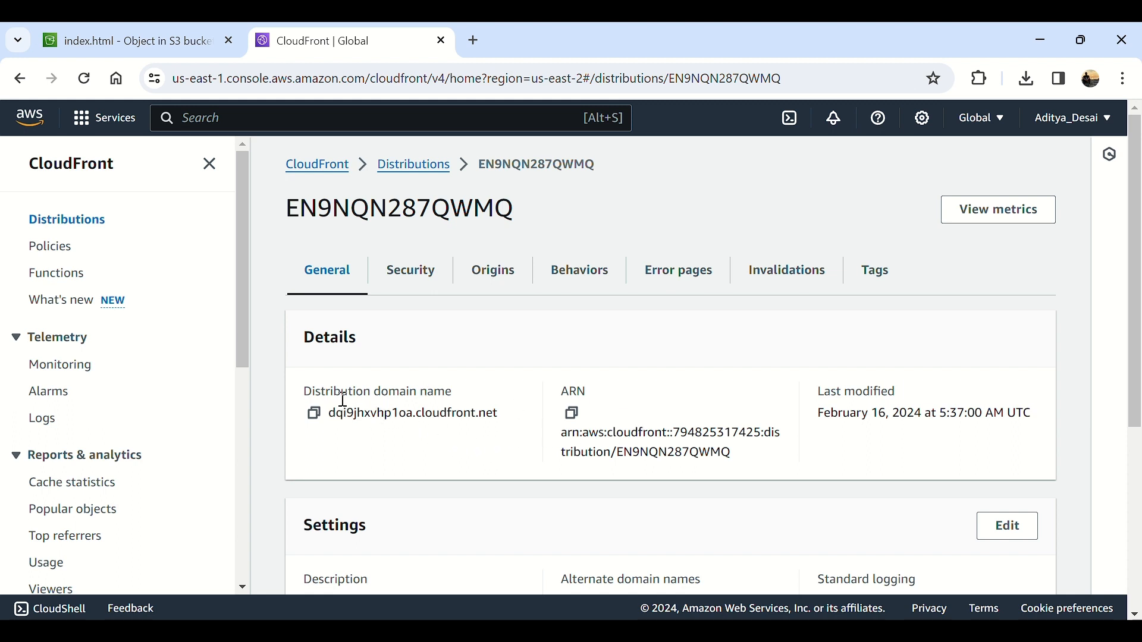
pyautogui.moveTo(343, 399); pyautogui.dragTo(420, 412)
pyautogui.click(420, 410)
pyautogui.moveTo(331, 414); pyautogui.dragTo(503, 431)
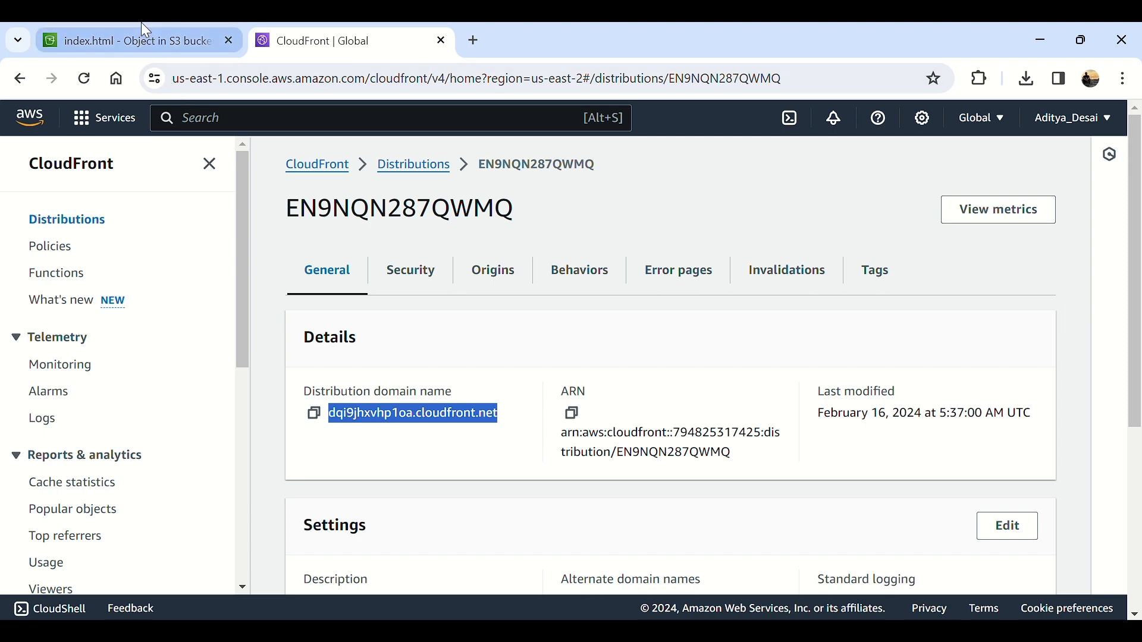
pyautogui.click(134, 39)
pyautogui.click(324, 37)
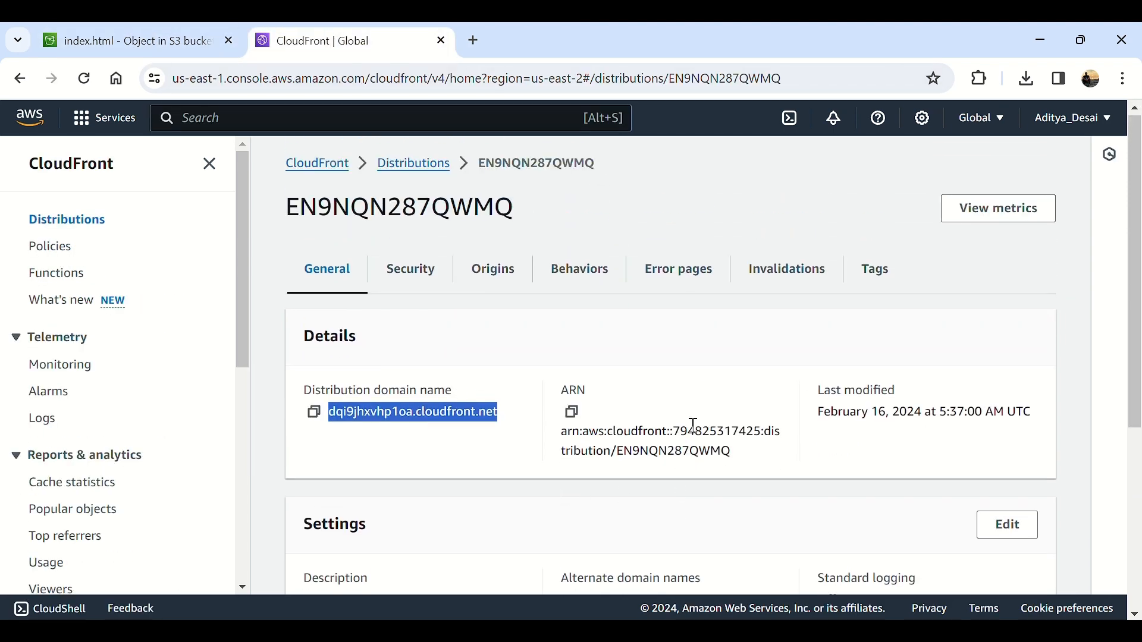
pyautogui.scroll(-2, 691, 426)
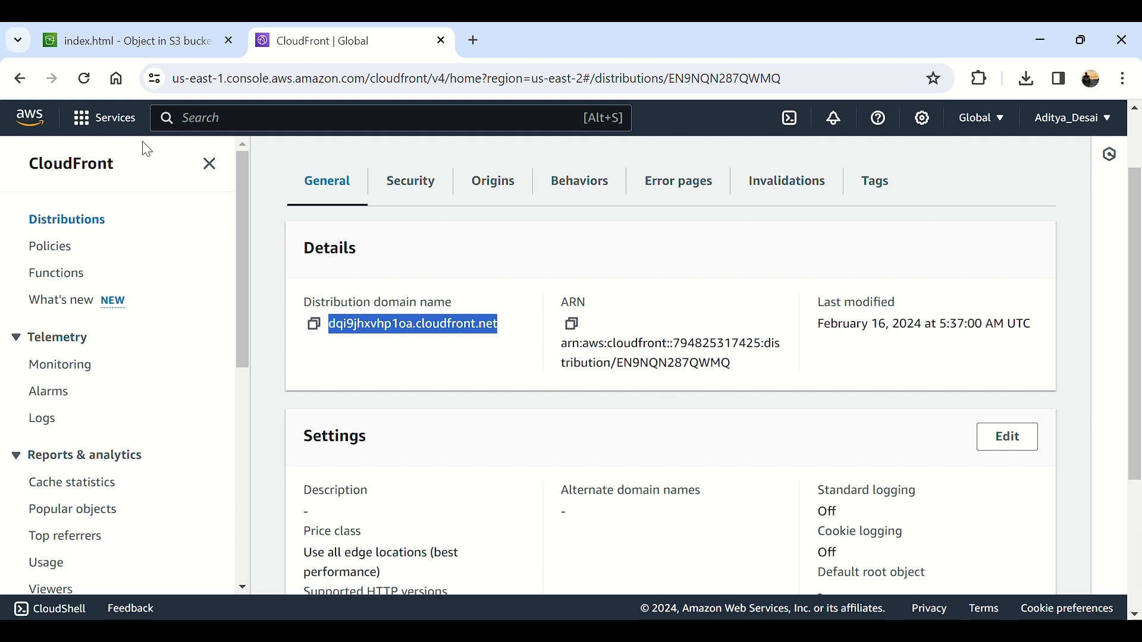
pyautogui.scroll(-3, 542, 476)
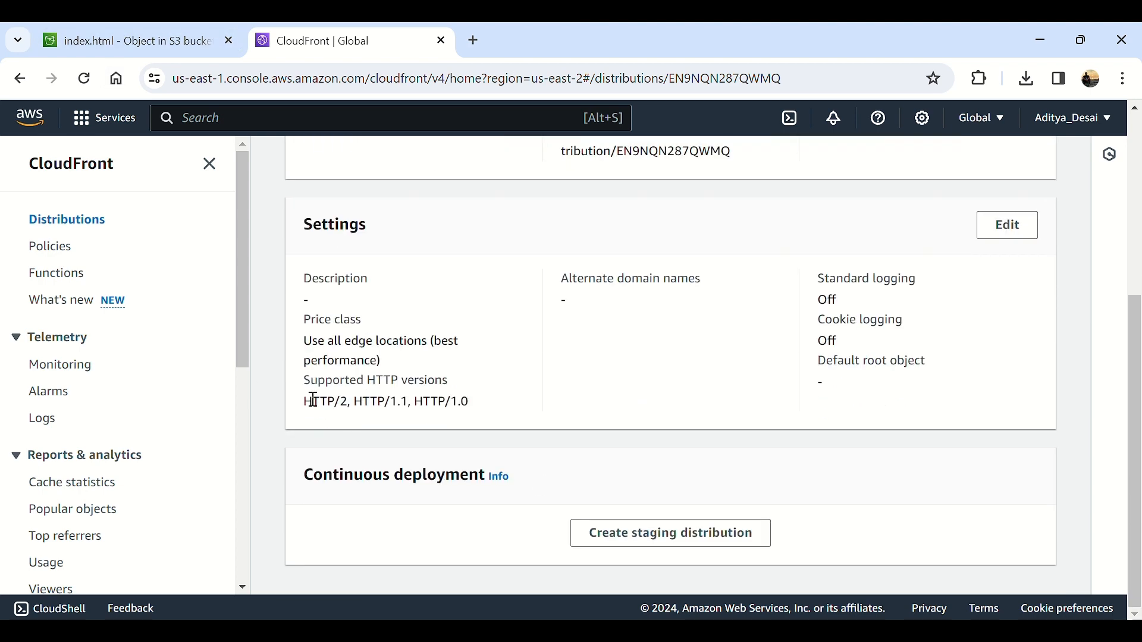
pyautogui.moveTo(306, 405); pyautogui.dragTo(343, 406)
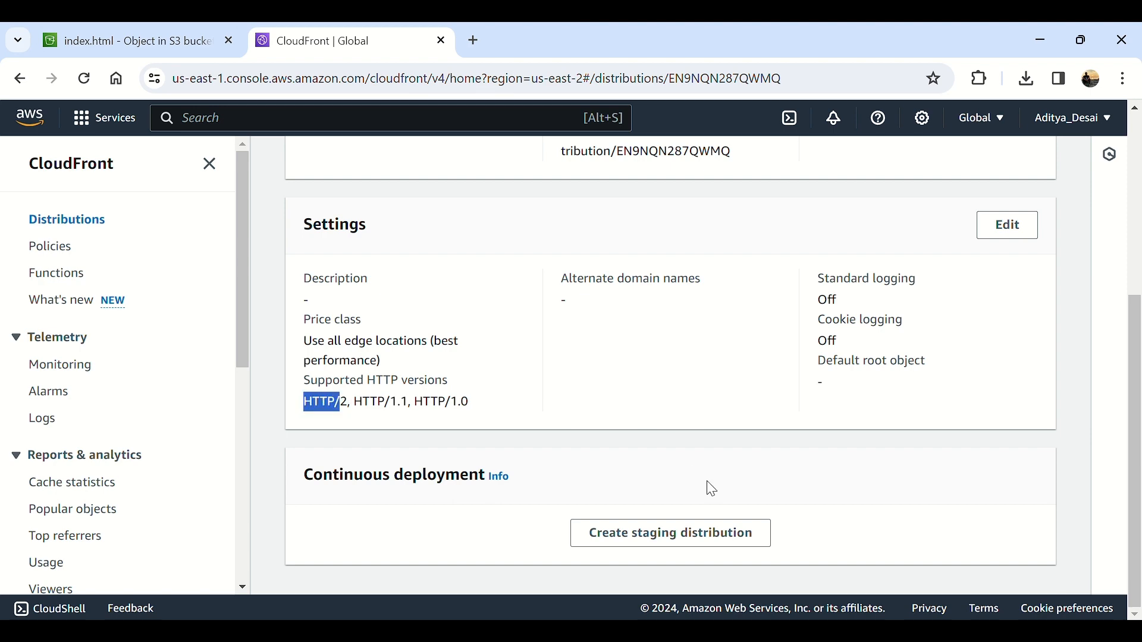
pyautogui.scroll(5, 709, 487)
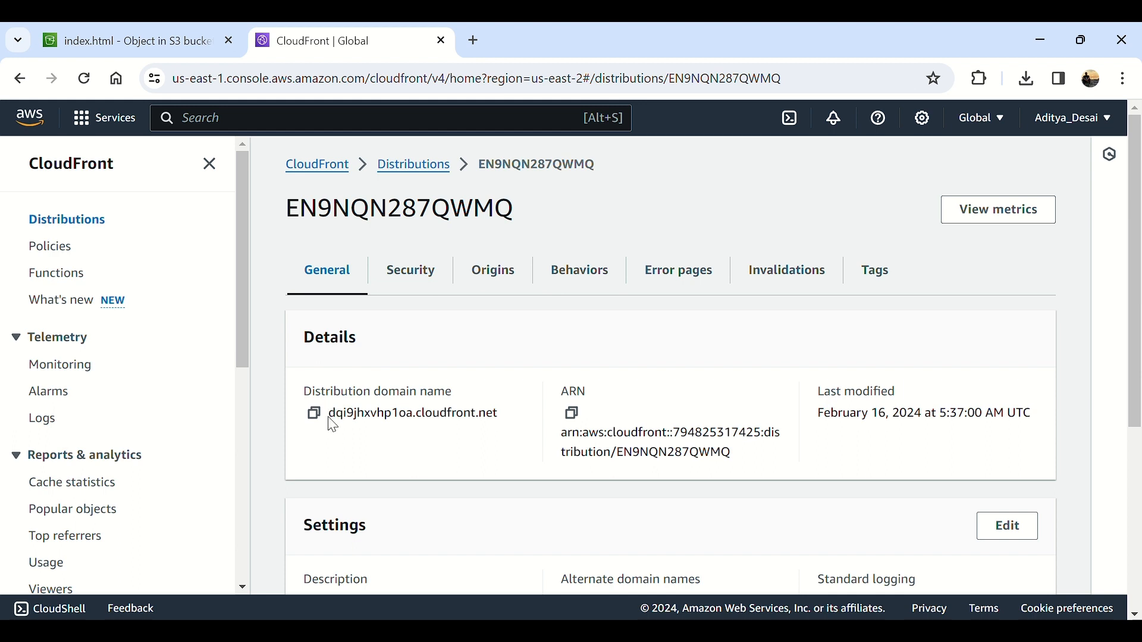
# Step: Copy the distribution domain name, load it in a new browser tab and inspect the response
pyautogui.moveTo(330, 419); pyautogui.dragTo(498, 429)
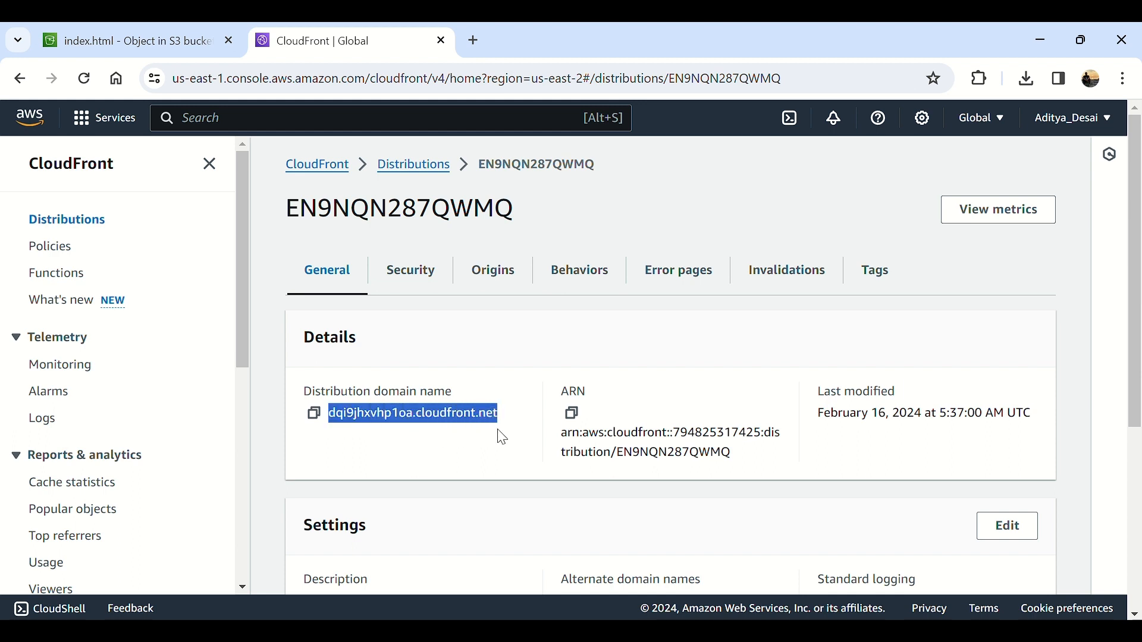
pyautogui.hotkey('ctrl', 'c')
pyautogui.hotkey('ctrl', 't')
pyautogui.hotkey('ctrl', 'v')
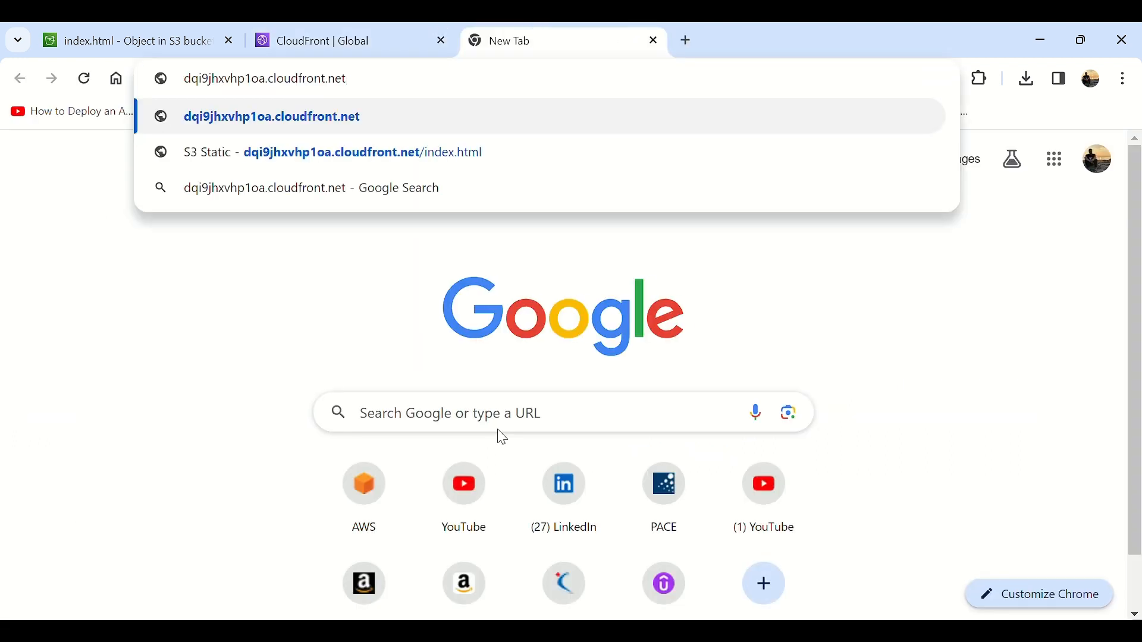
pyautogui.press('Return')
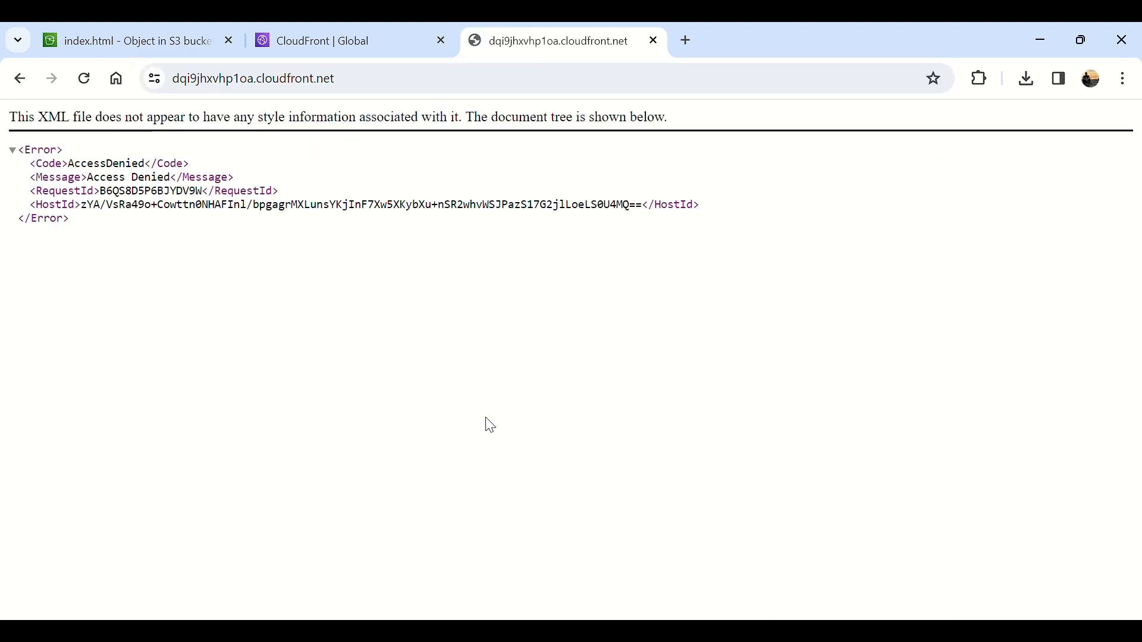
pyautogui.moveTo(106, 166); pyautogui.dragTo(16, 157)
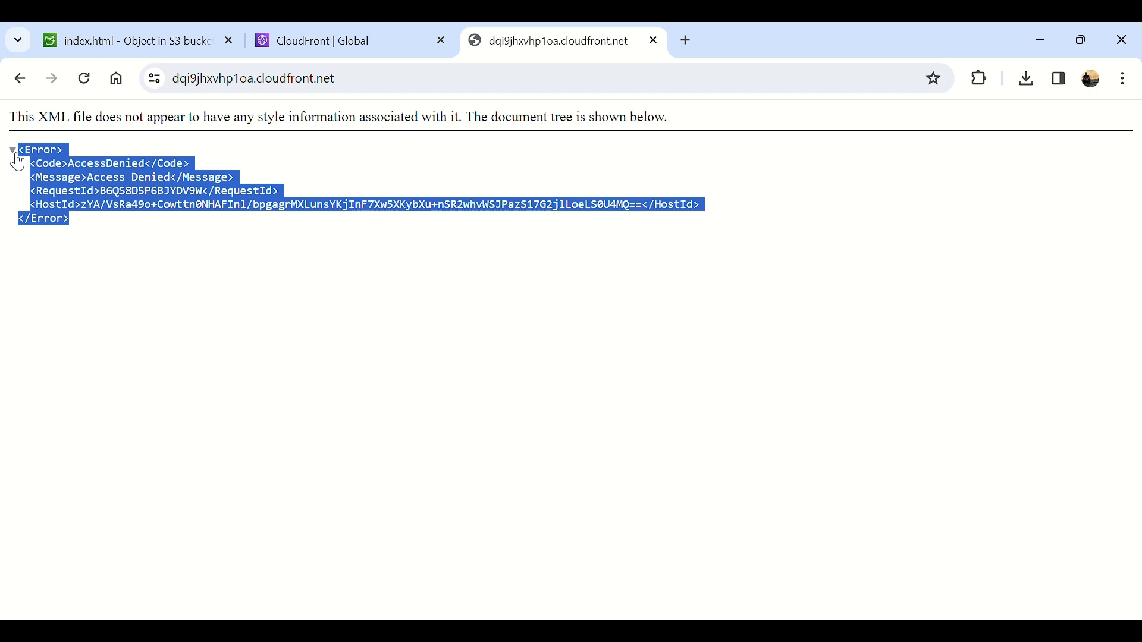
pyautogui.click(12, 151)
pyautogui.click(12, 151)
pyautogui.click(151, 228)
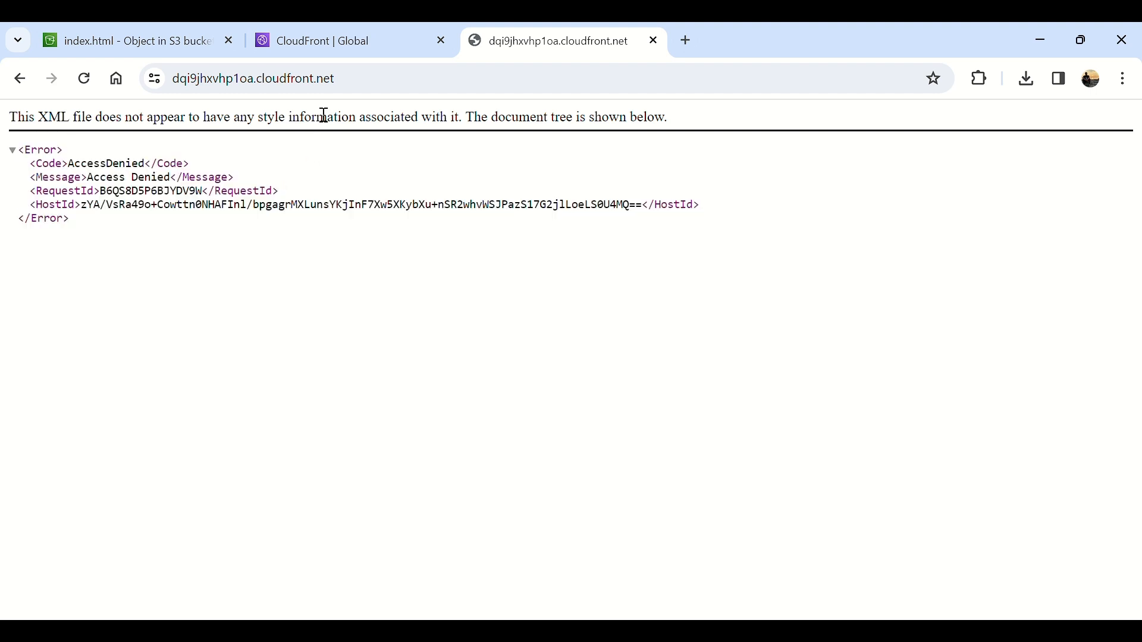
# Step: Append /index.html to the distribution domain's address and load the static page through CloudFront
pyautogui.click(361, 79)
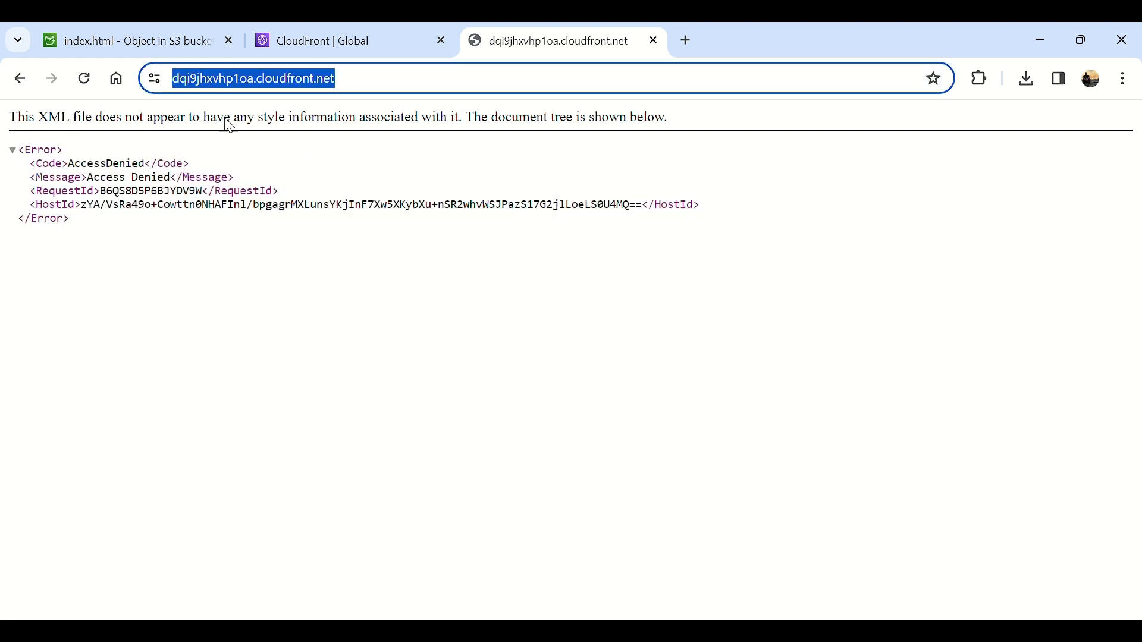
pyautogui.click(374, 82)
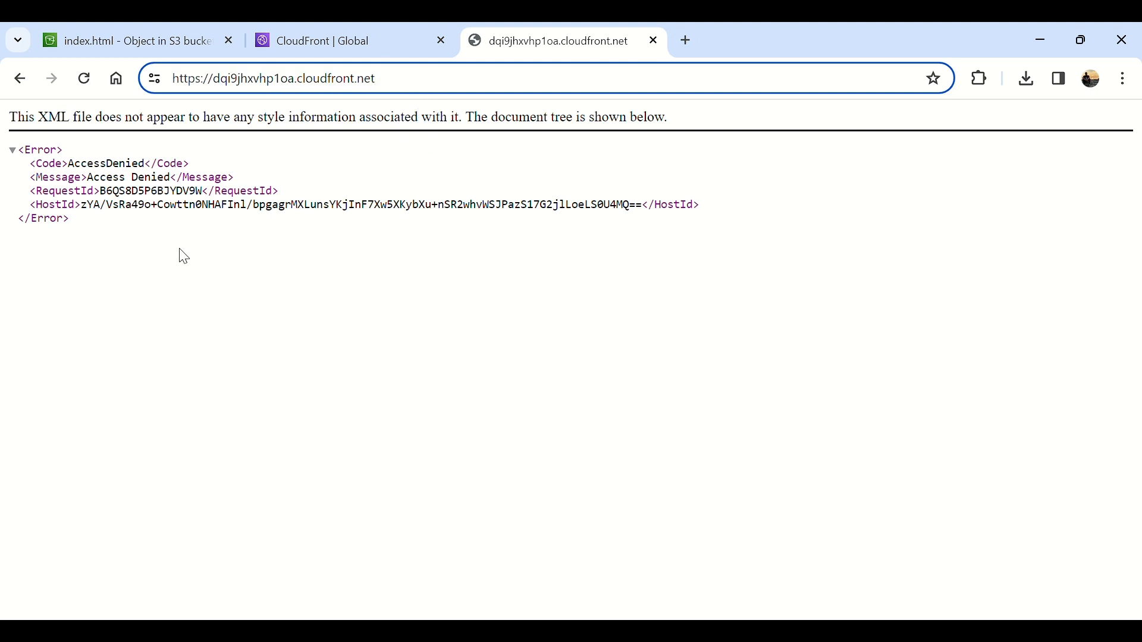
pyautogui.write('/')
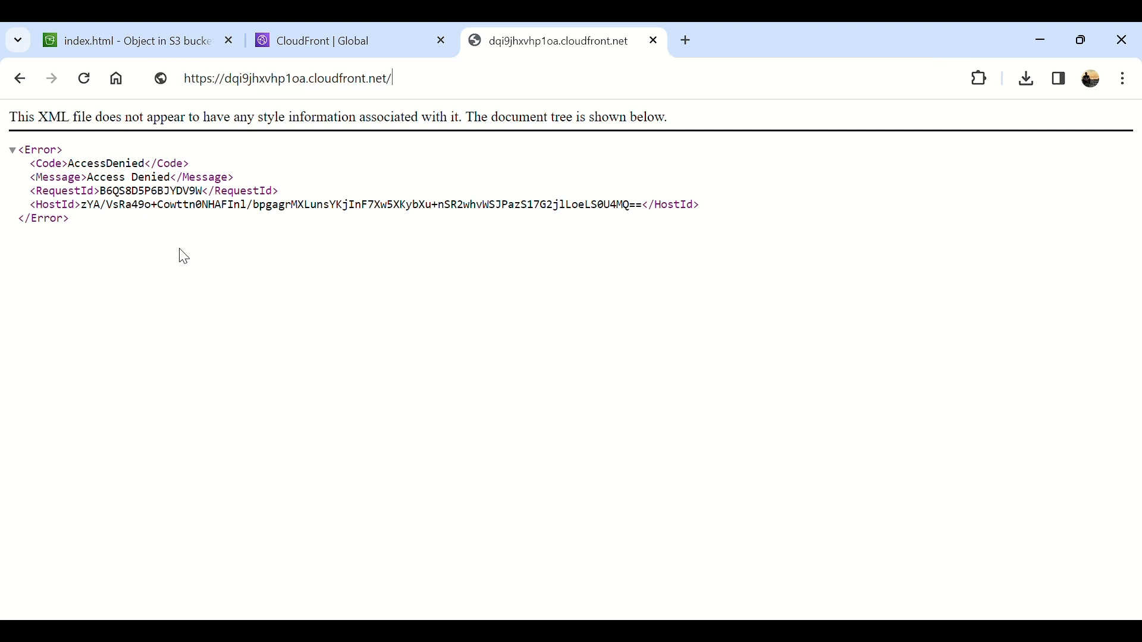
pyautogui.write('index.html')
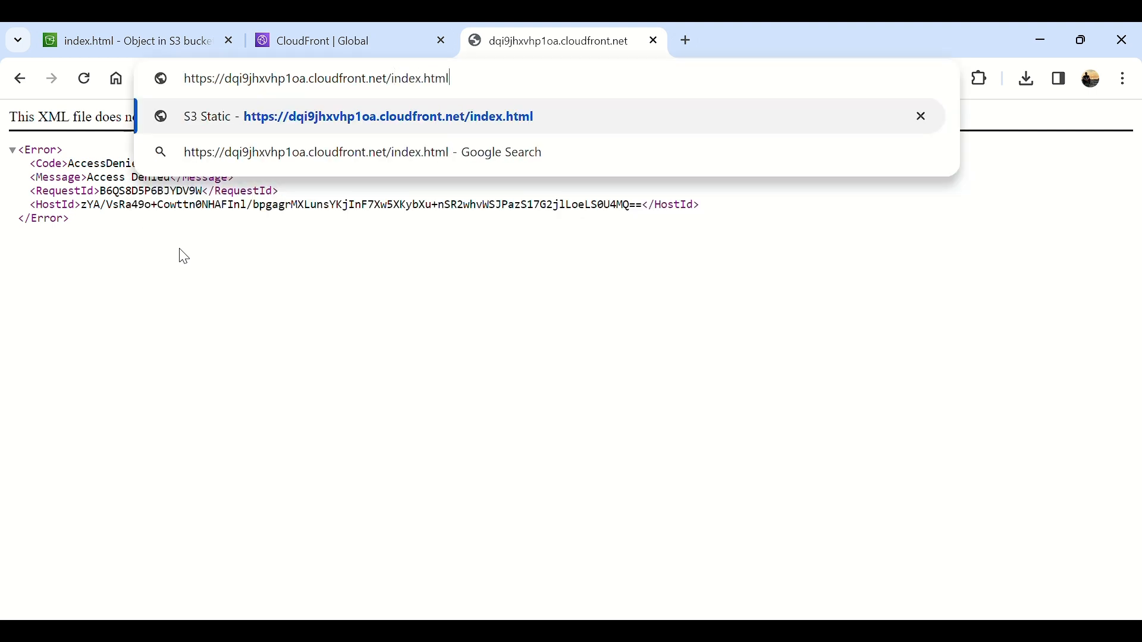
pyautogui.press('Return')
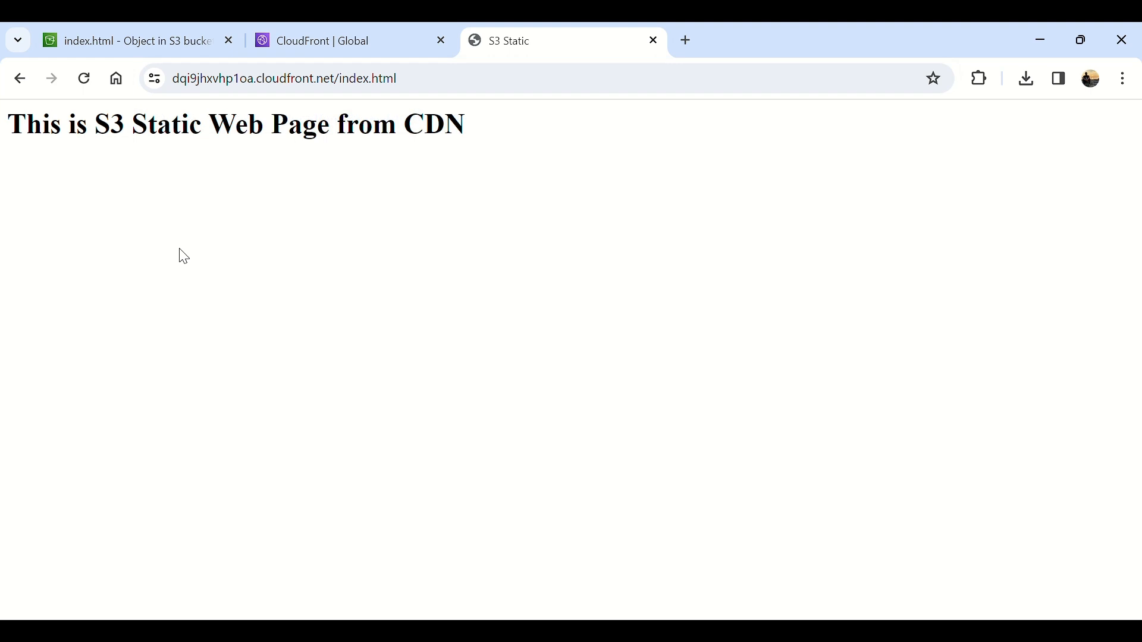
pyautogui.moveTo(10, 126); pyautogui.dragTo(486, 157)
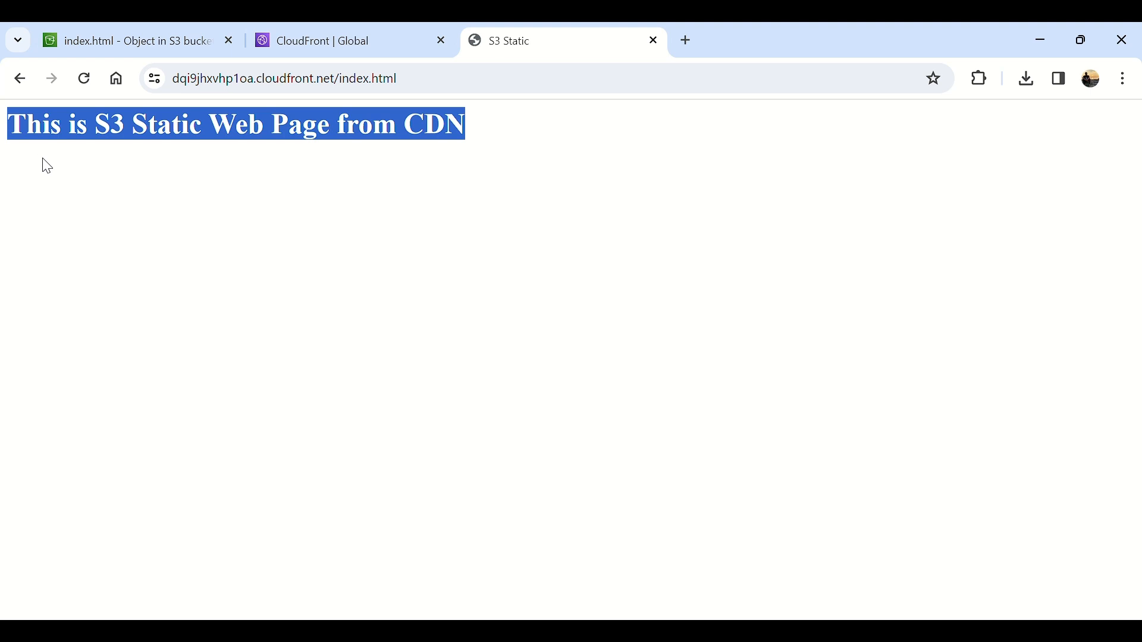
pyautogui.click(413, 137)
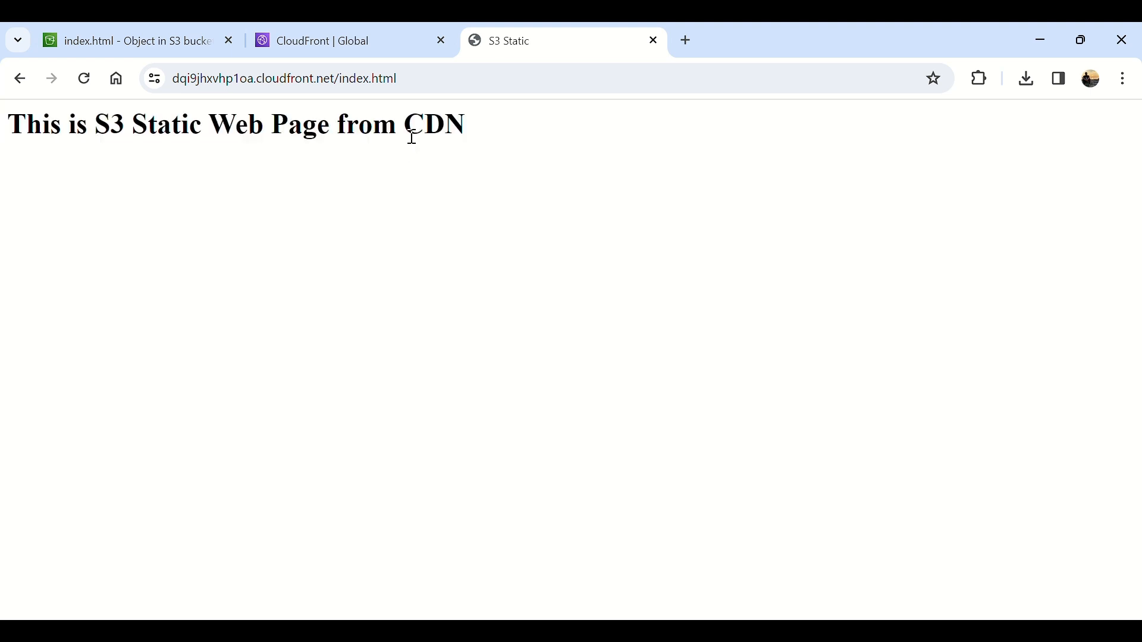
# Step: Test direct access to index.html through its S3 object URL, and return to the object's overview
pyautogui.click(158, 43)
pyautogui.scroll(-2, 731, 359)
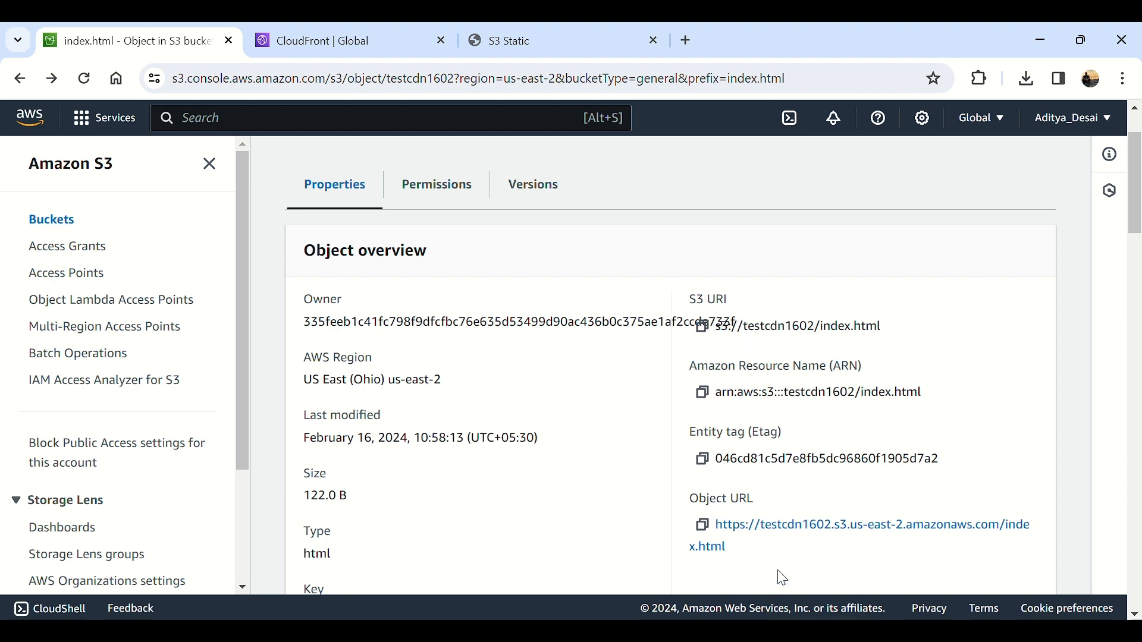
pyautogui.click(789, 536)
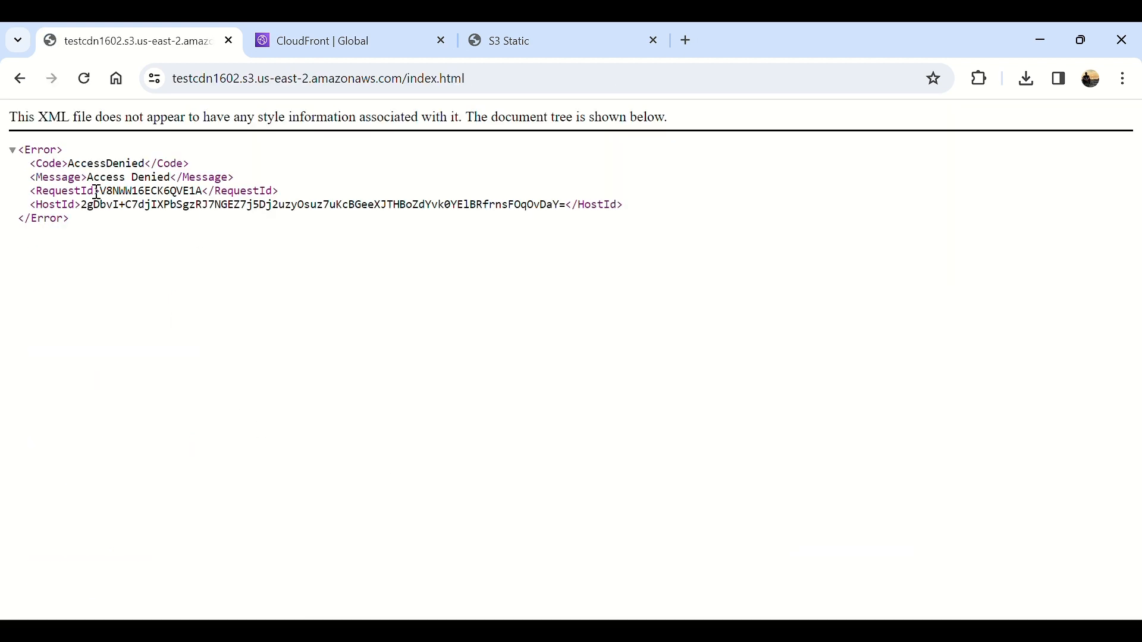
pyautogui.click(9, 83)
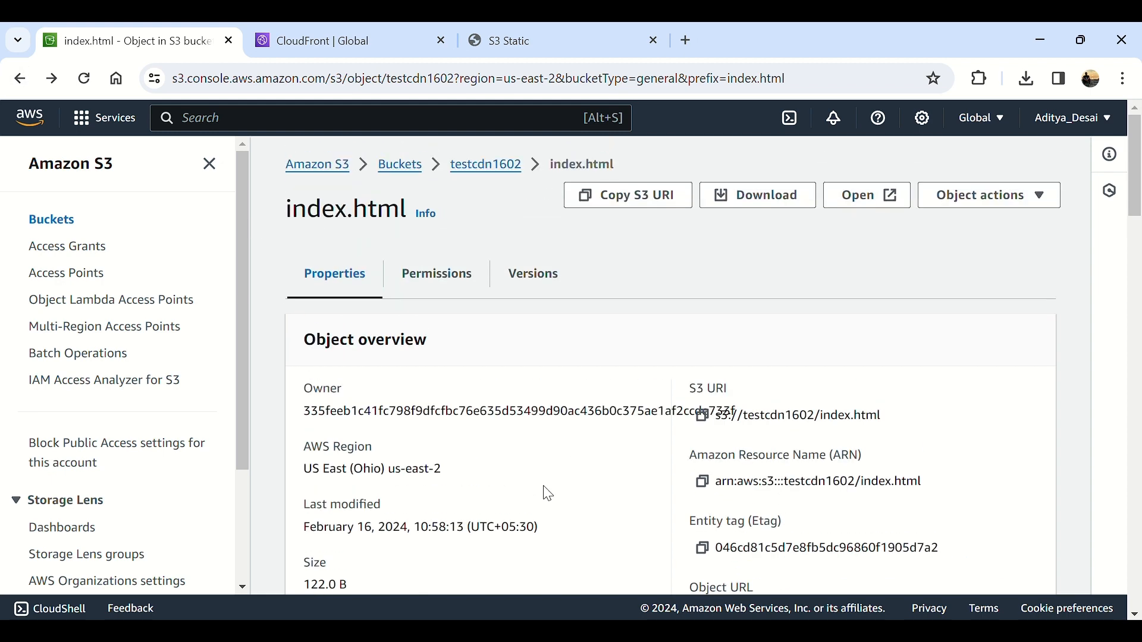
pyautogui.scroll(-1, 559, 483)
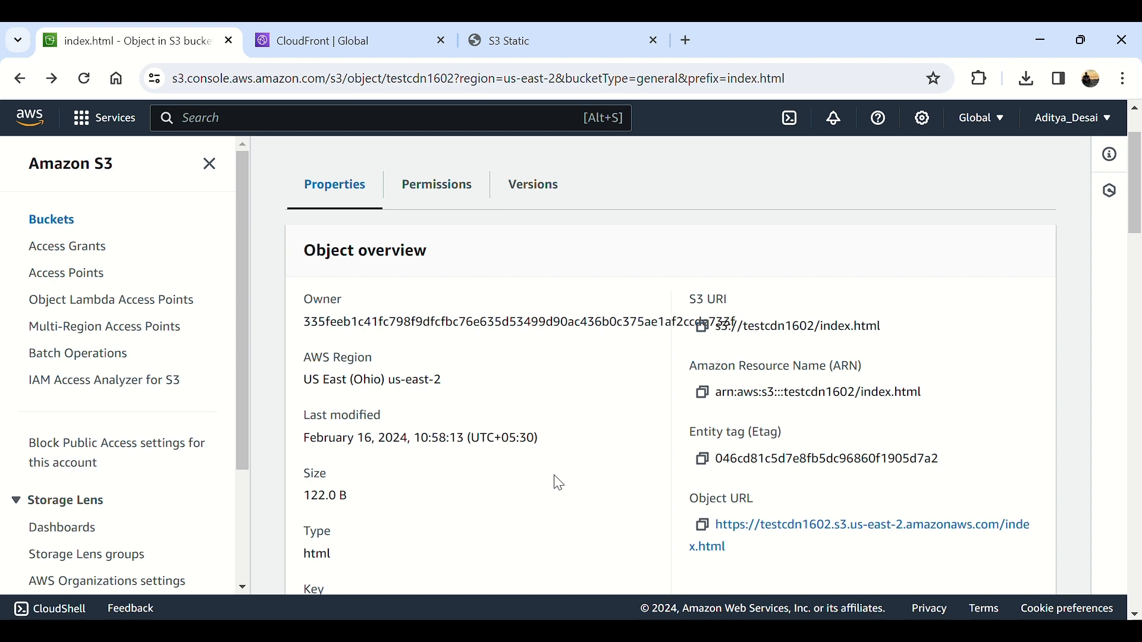
# Step: Compare the CloudFront distribution's domain name with the page served through it, and return to the index.html object in S3
pyautogui.click(369, 45)
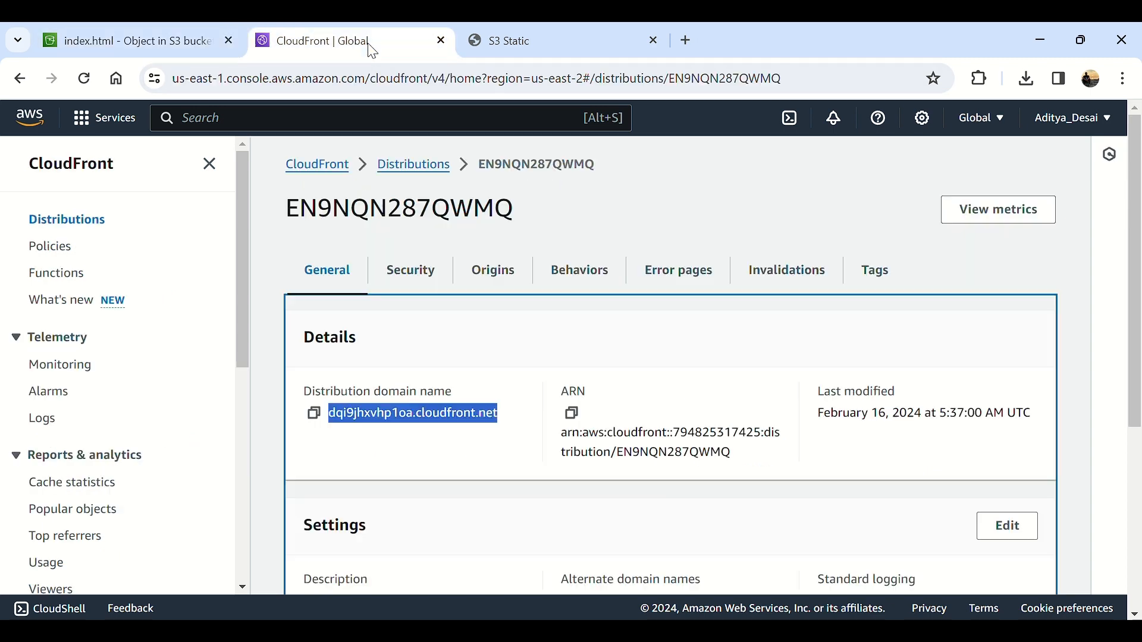
pyautogui.doubleClick(403, 411)
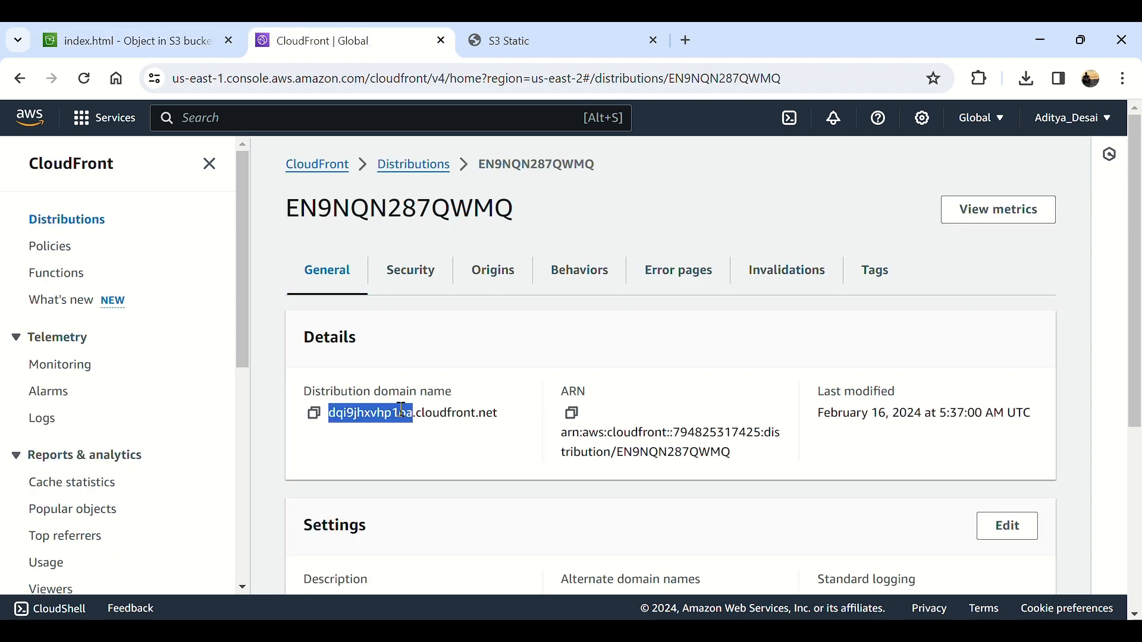
pyautogui.hotkey('ctrl', 'Tab')
pyautogui.moveTo(508, 134); pyautogui.dragTo(7, 138)
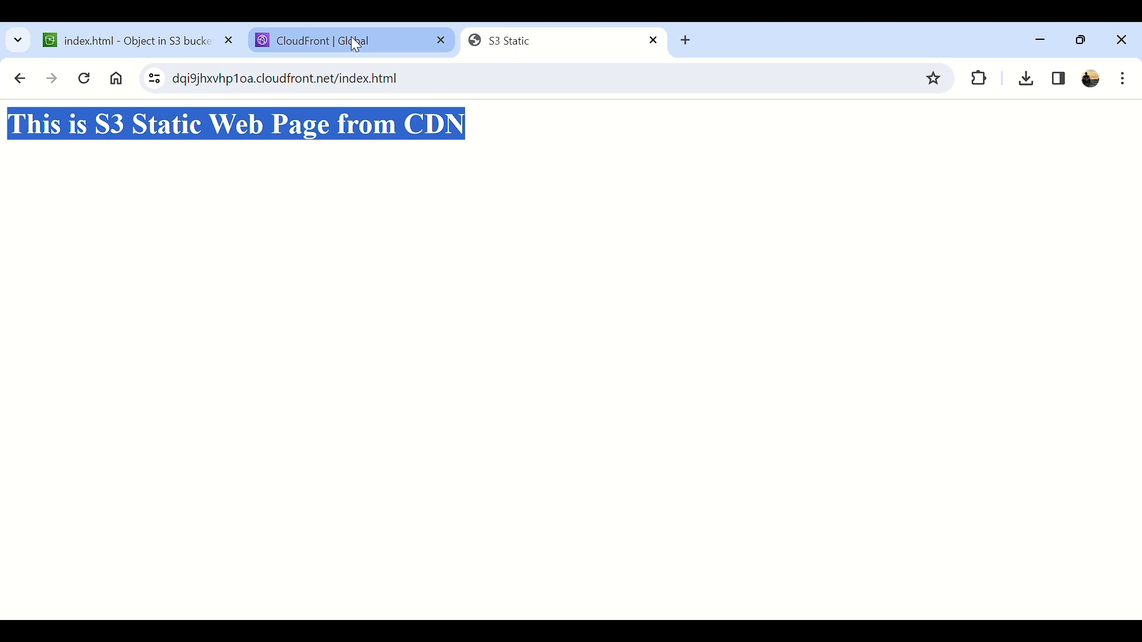
pyautogui.moveTo(352, 38)
pyautogui.click(325, 53)
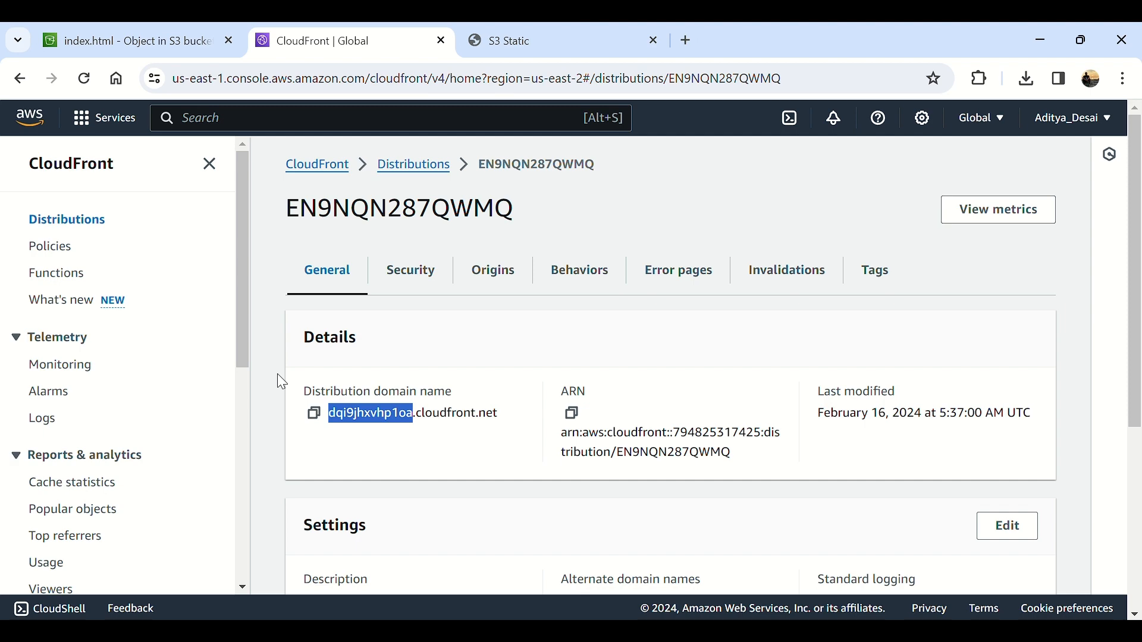
pyautogui.click(140, 42)
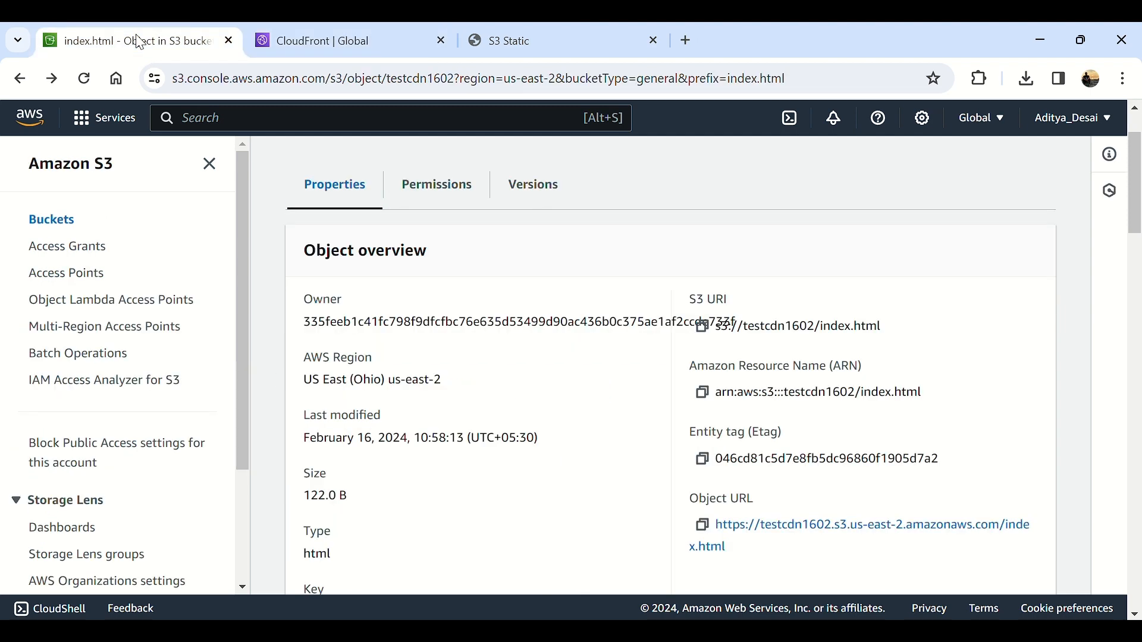